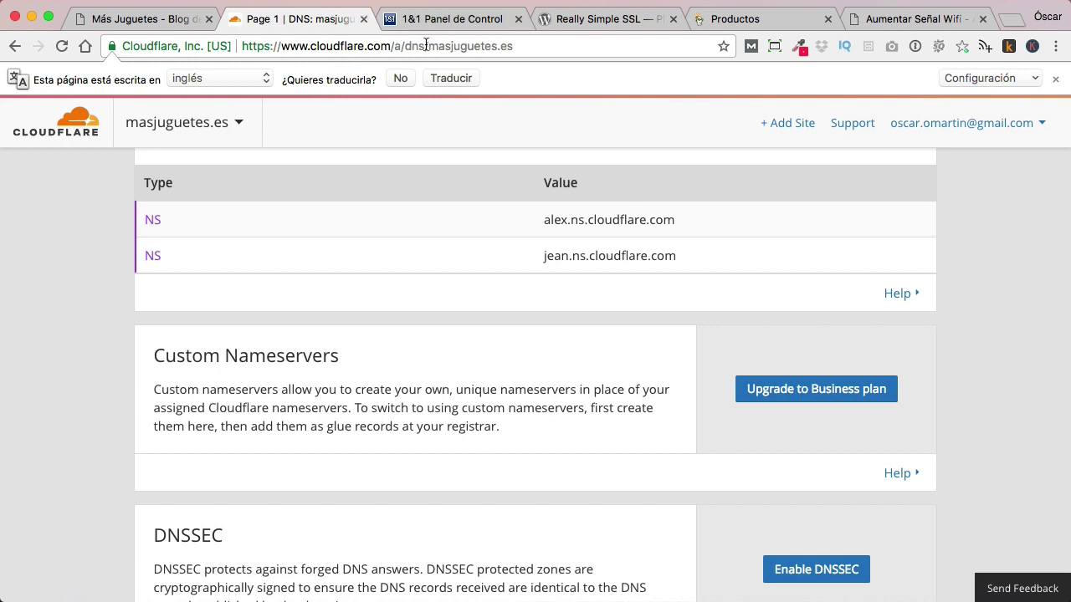
# - Highlight the Cloudflare nameservers of masjuguetes.es, then open the domain's DNS server configuration in the 1&1 control panel
pyautogui.moveTo(545, 221); pyautogui.dragTo(674, 255)
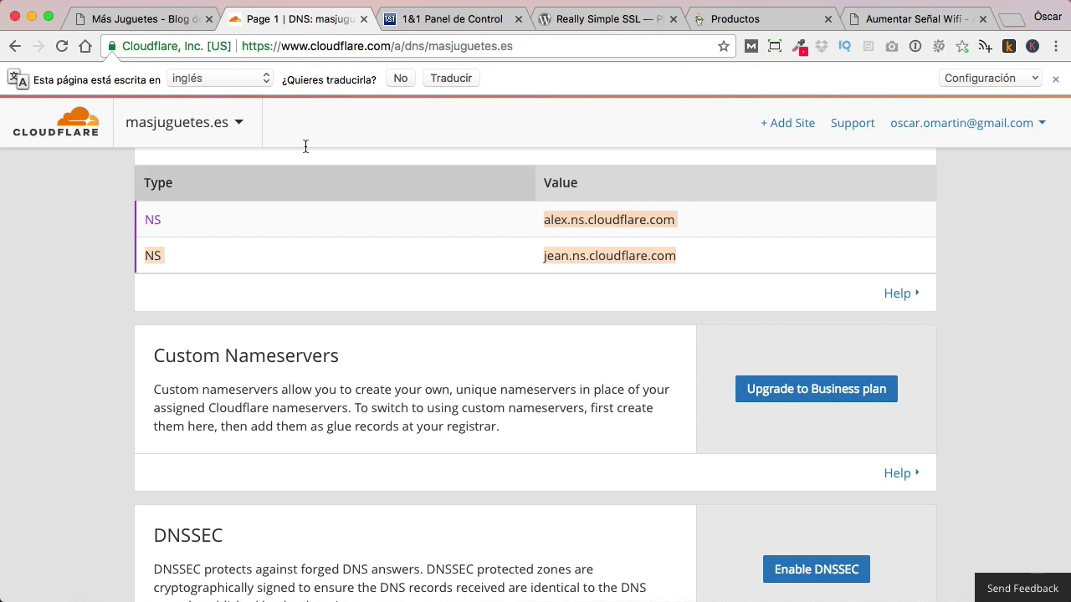
pyautogui.click(465, 18)
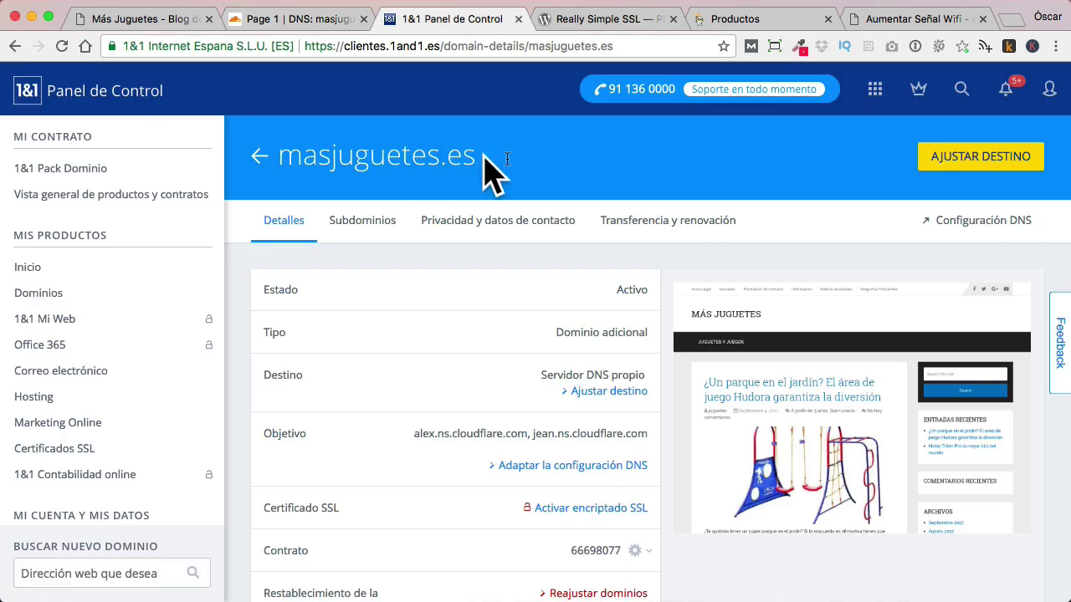
pyautogui.scroll(-1, 530, 163)
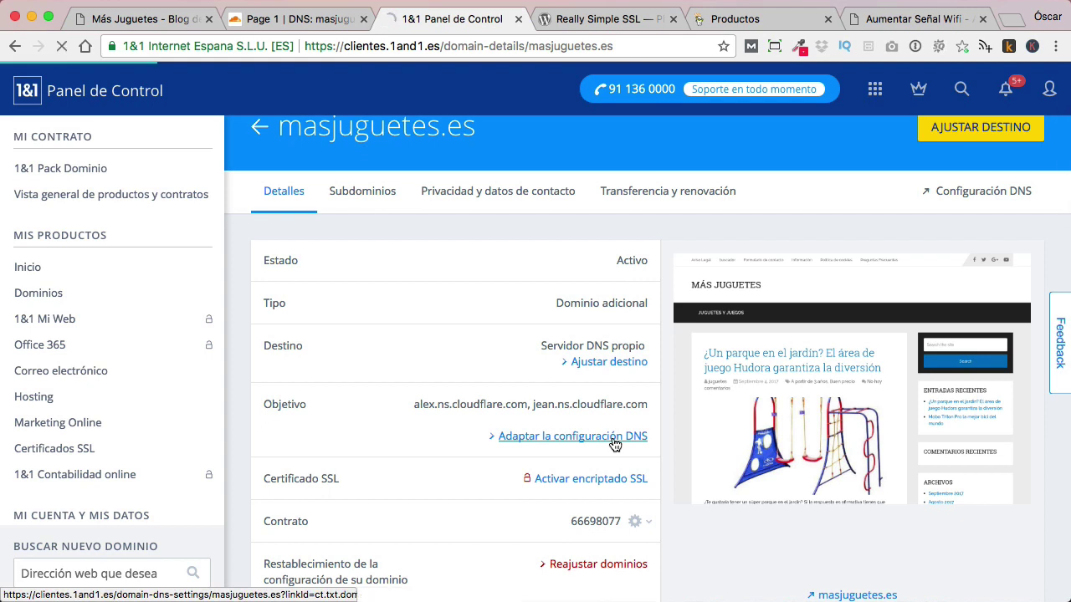
pyautogui.click(614, 444)
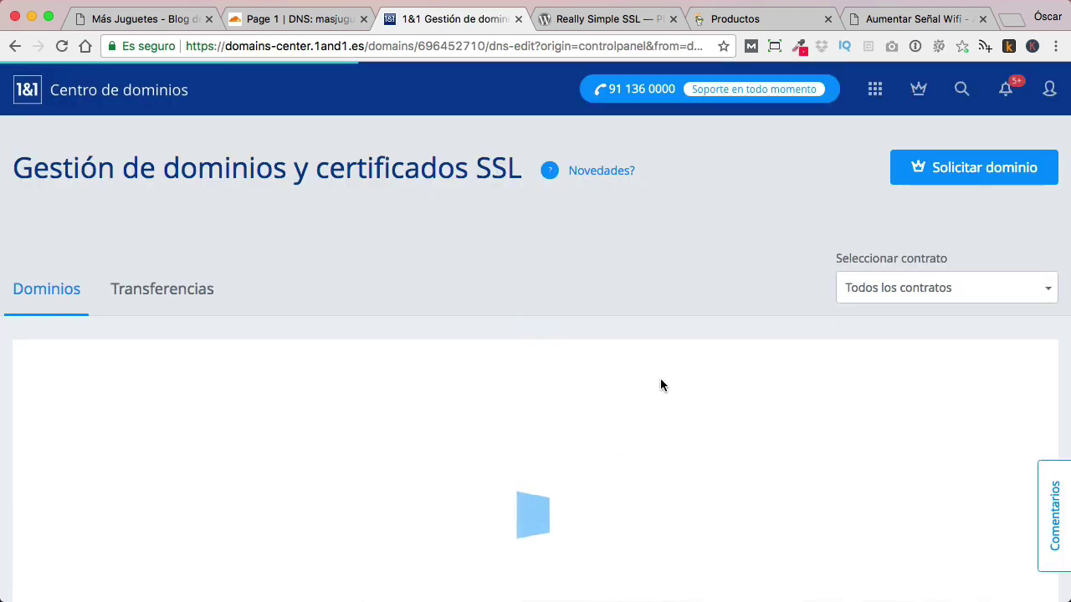
pyautogui.scroll(-5, 590, 226)
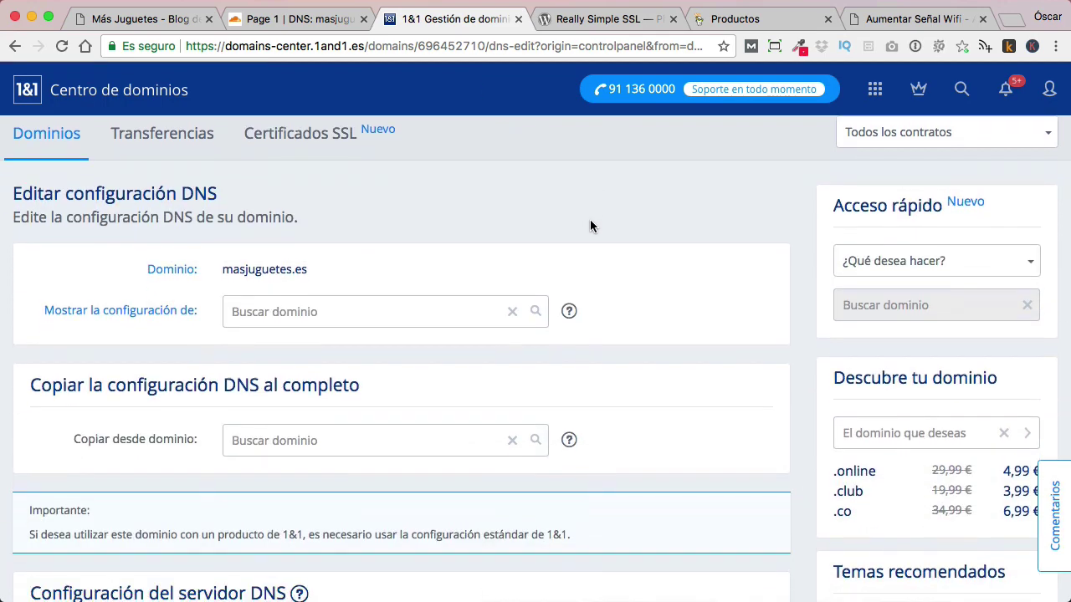
pyautogui.scroll(-3, 590, 226)
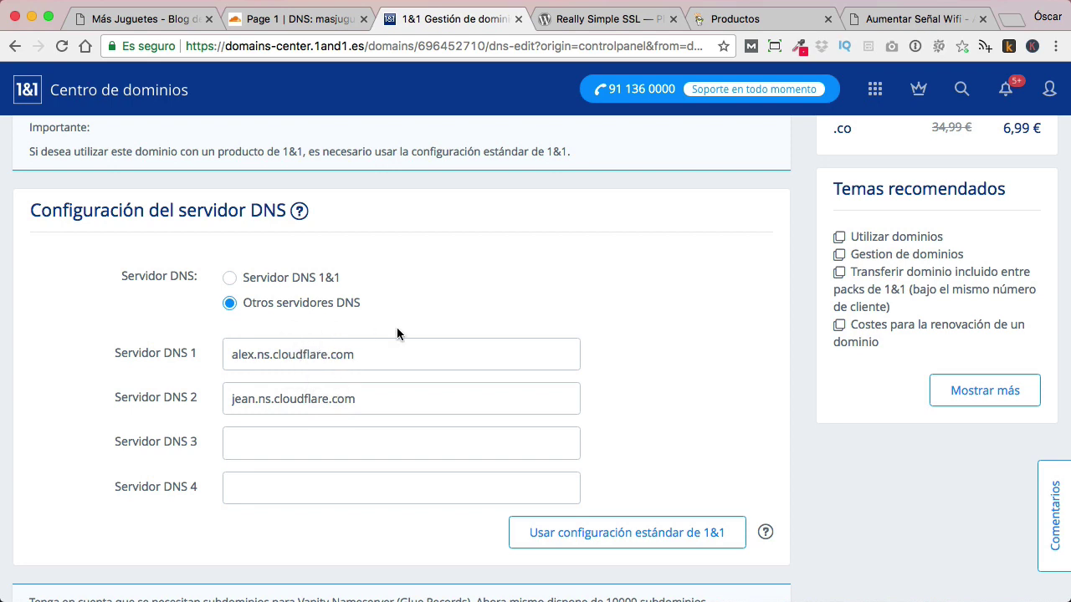
# - View the masjuguetes.es home page and the Really Simple SSL plugin page on WordPress.org, highlighting the plugin's name
pyautogui.click(144, 22)
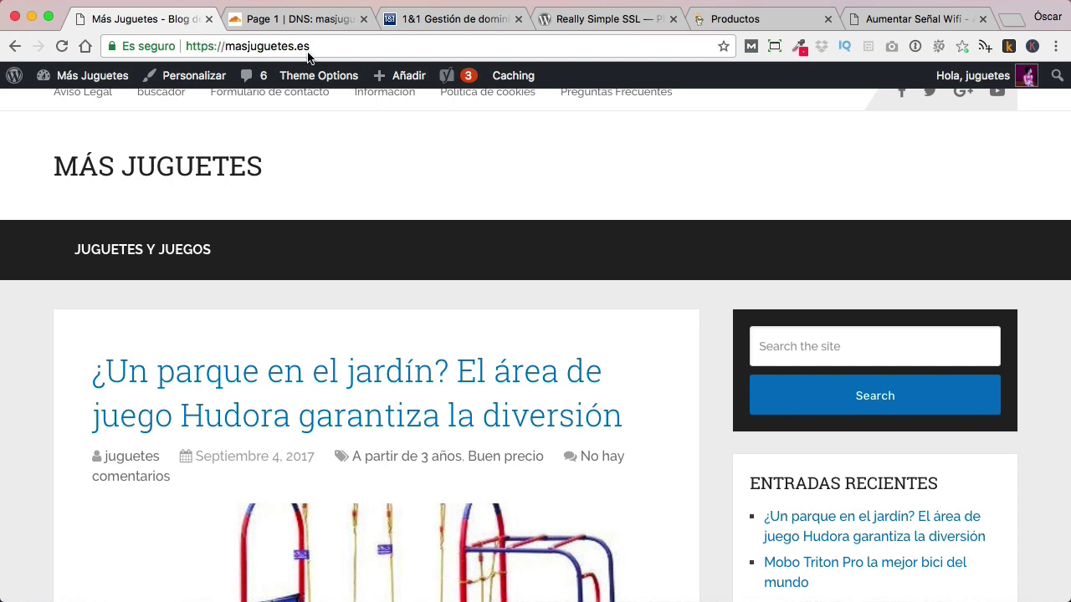
pyautogui.click(595, 15)
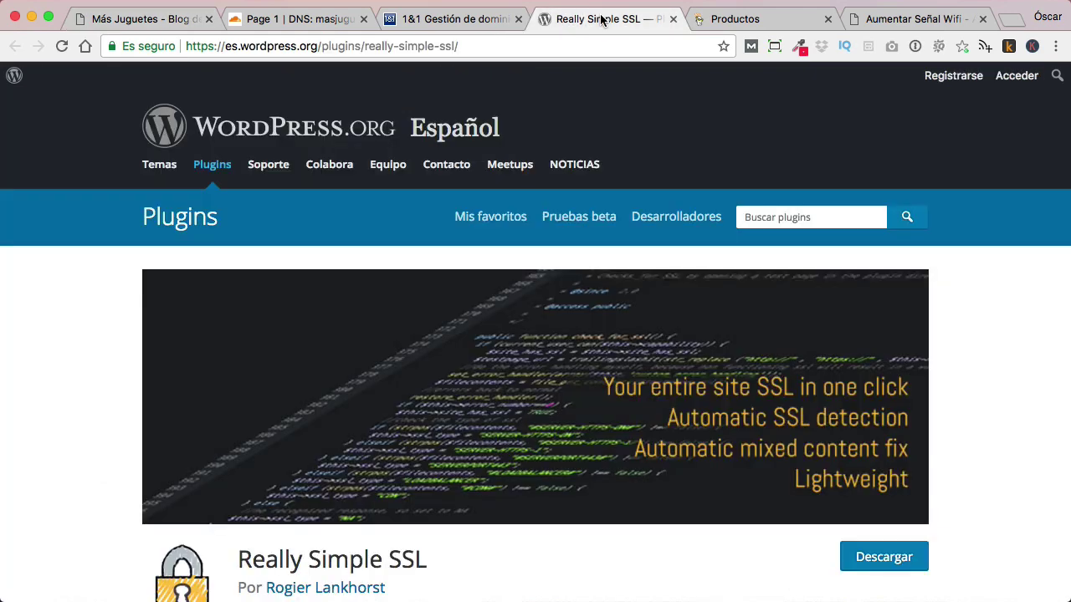
pyautogui.scroll(-1, 599, 163)
pyautogui.scroll(-2, 599, 163)
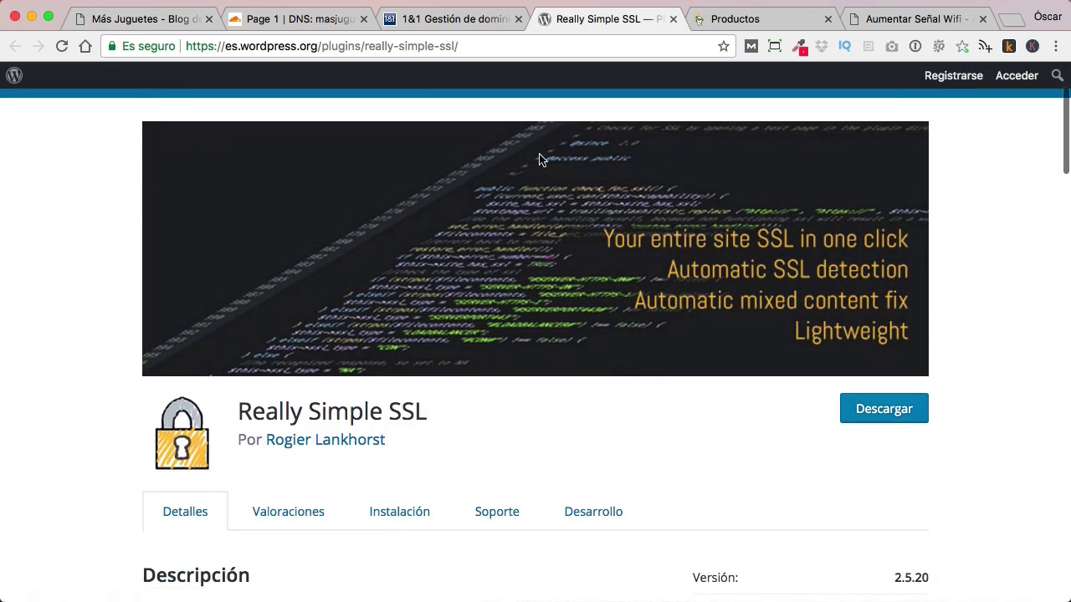
pyautogui.scroll(-4, 524, 158)
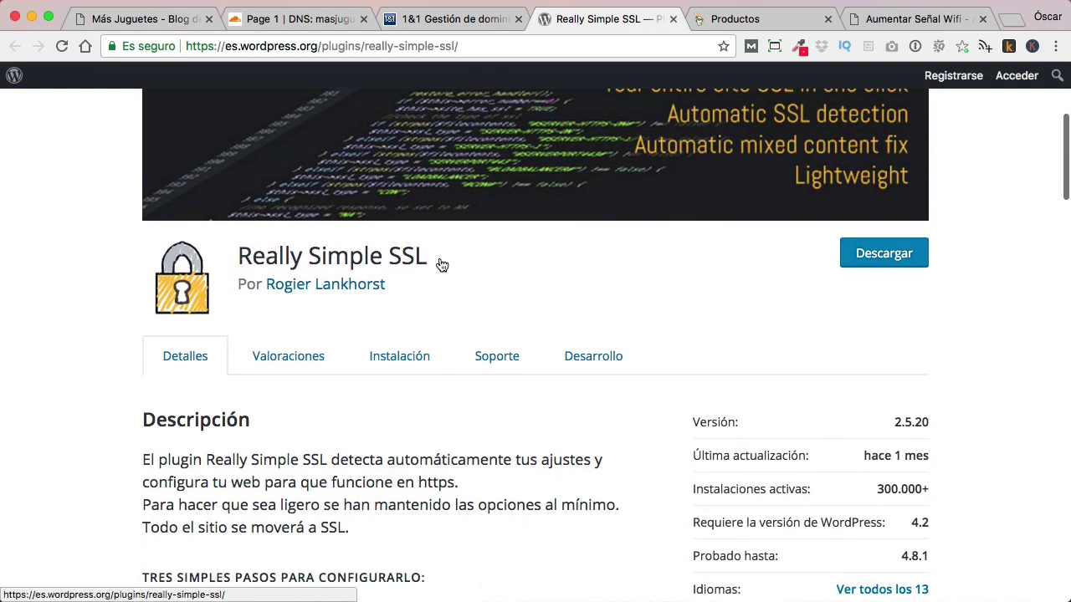
pyautogui.moveTo(440, 263); pyautogui.dragTo(236, 256)
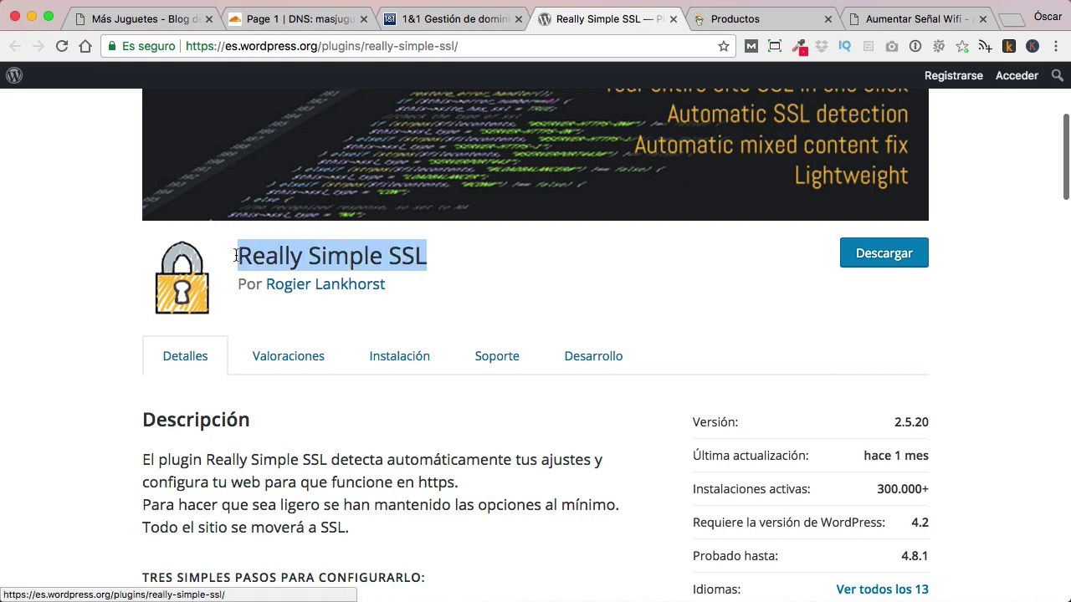
# - Open the SSL settings in the Más Juguetes WordPress dashboard and examine the detected configuration
pyautogui.click(159, 22)
pyautogui.moveTo(84, 77)
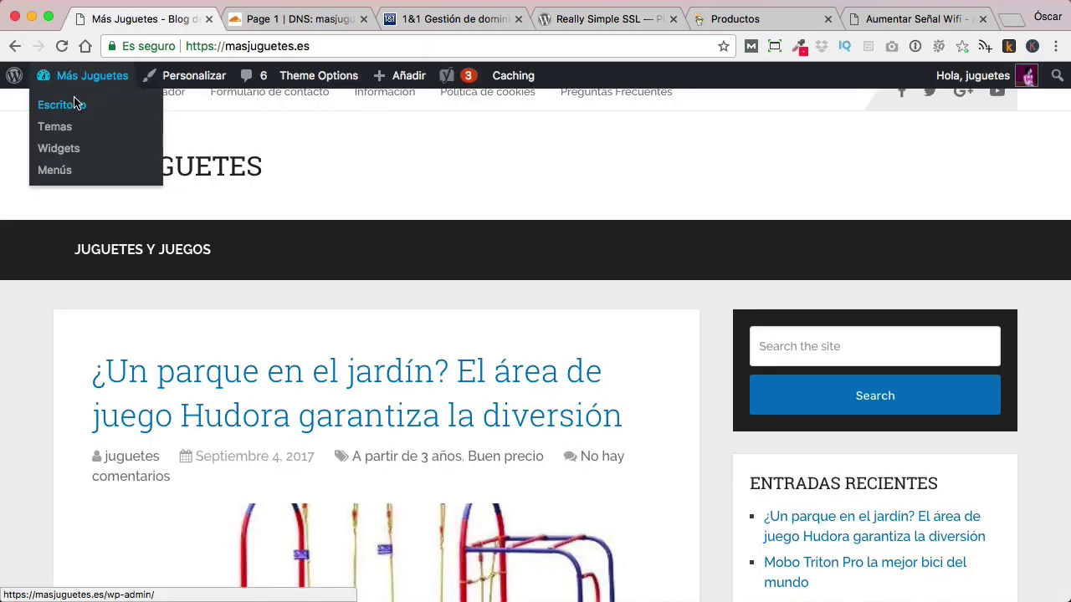
pyautogui.click(70, 111)
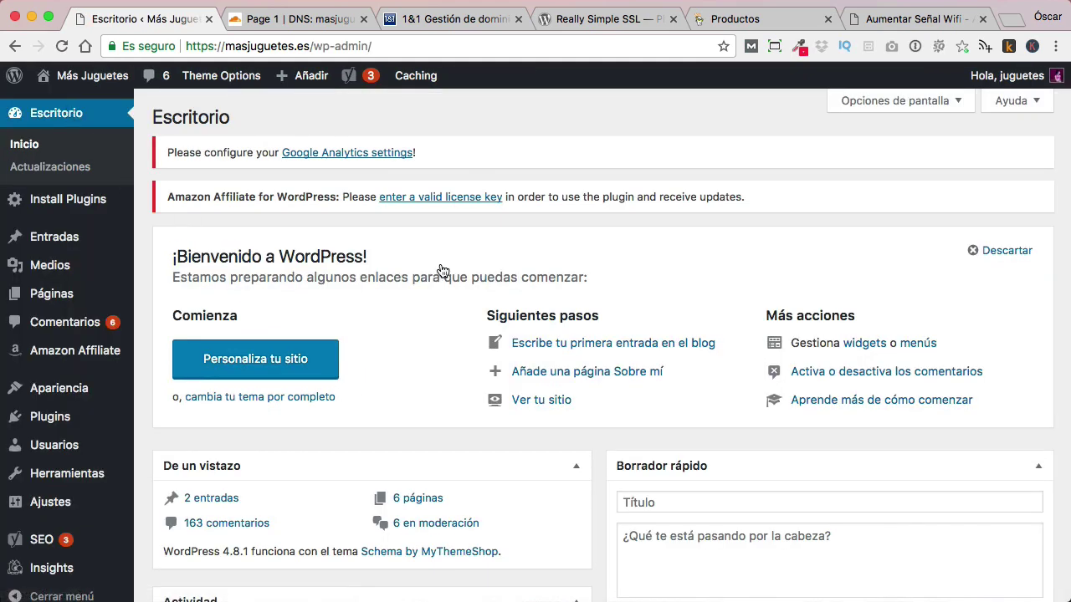
pyautogui.scroll(-3, 444, 271)
pyautogui.scroll(-1, 246, 405)
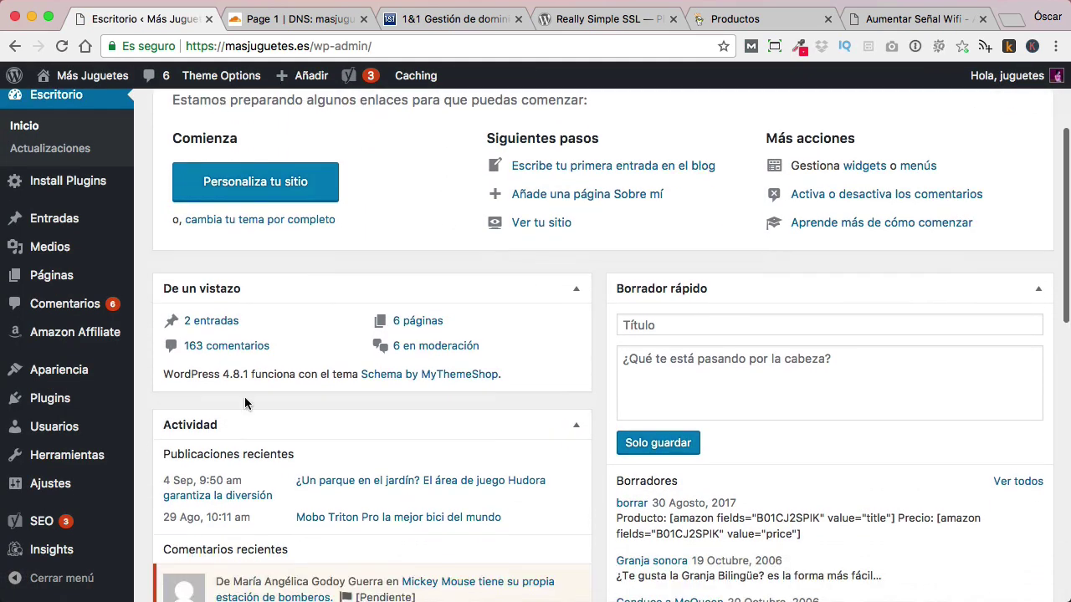
pyautogui.moveTo(101, 464)
pyautogui.scroll(-2, 101, 470)
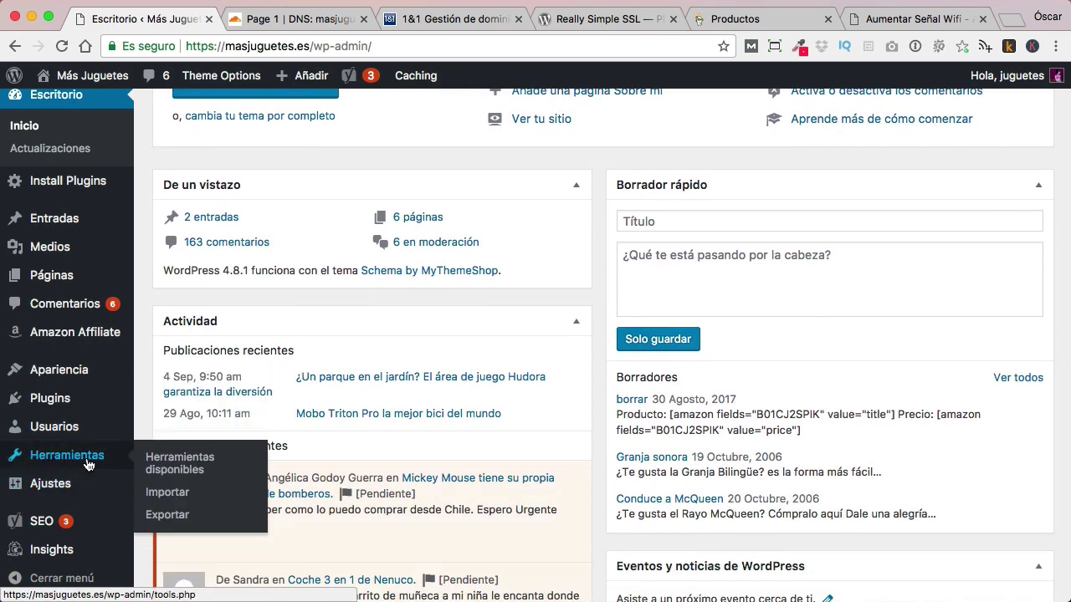
pyautogui.moveTo(72, 487)
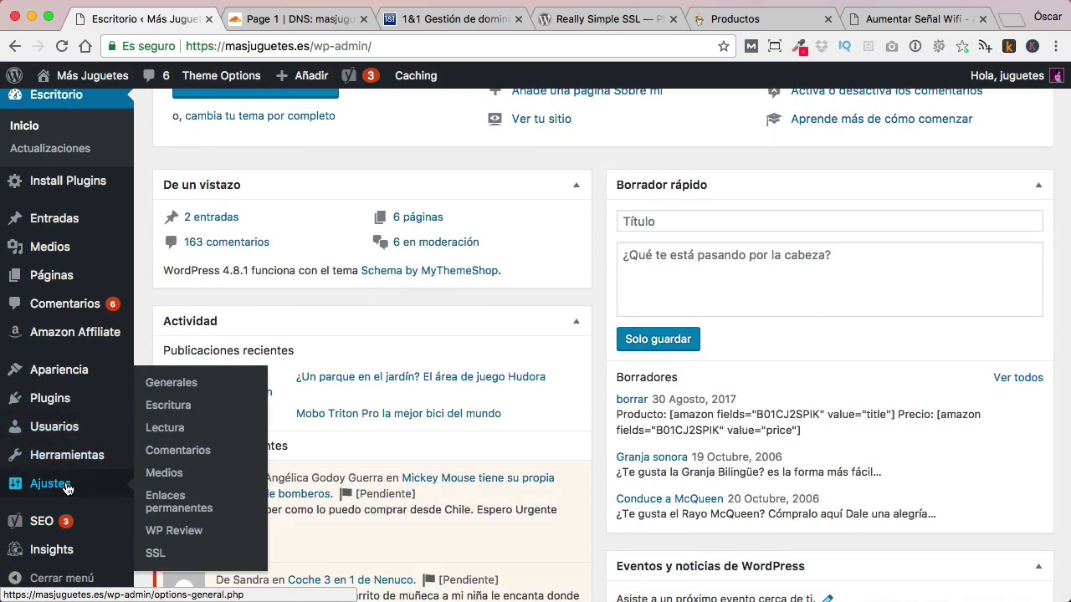
pyautogui.click(163, 557)
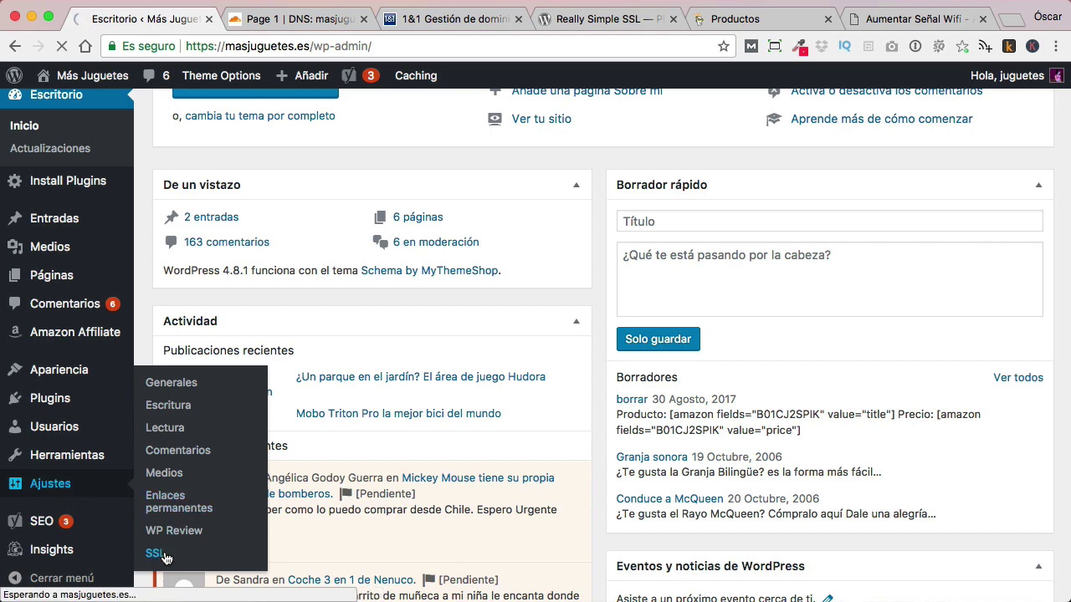
pyautogui.scroll(-1, 575, 394)
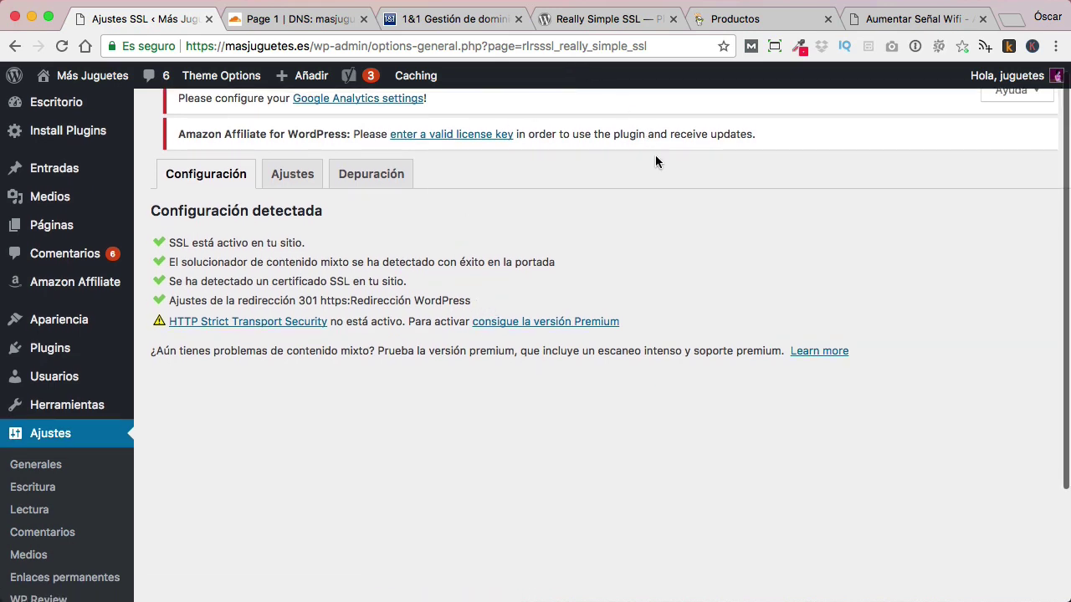
pyautogui.moveTo(170, 241); pyautogui.dragTo(386, 243)
pyautogui.click(386, 243)
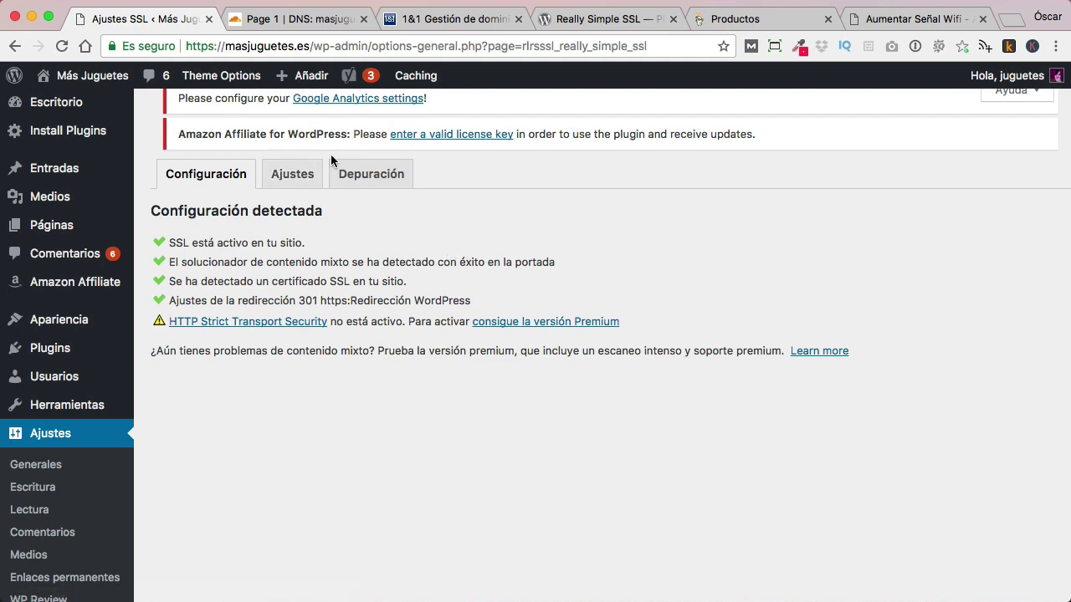
pyautogui.click(314, 20)
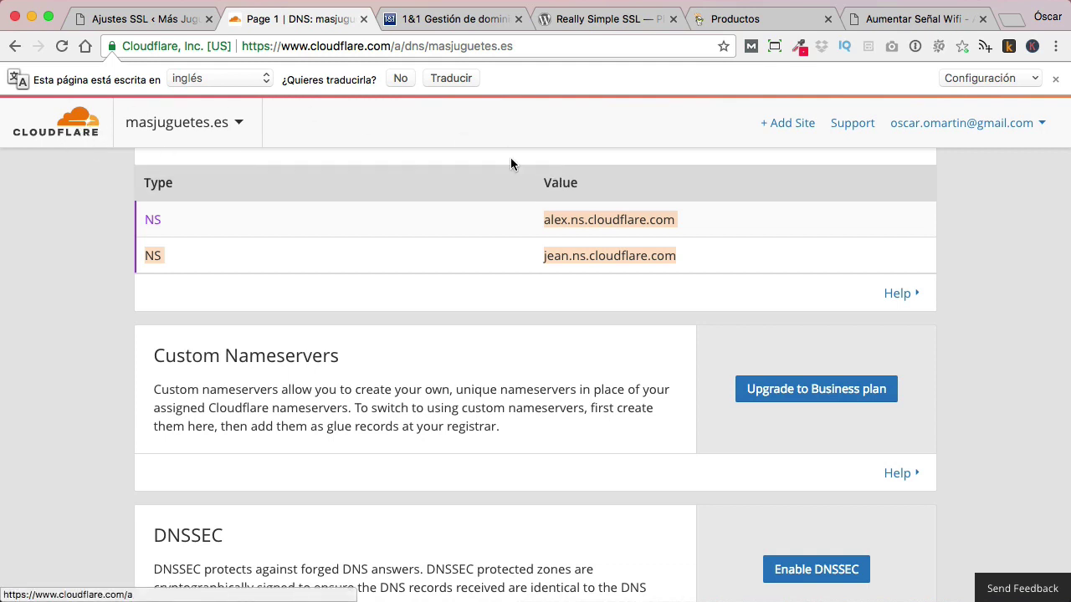
pyautogui.click(793, 130)
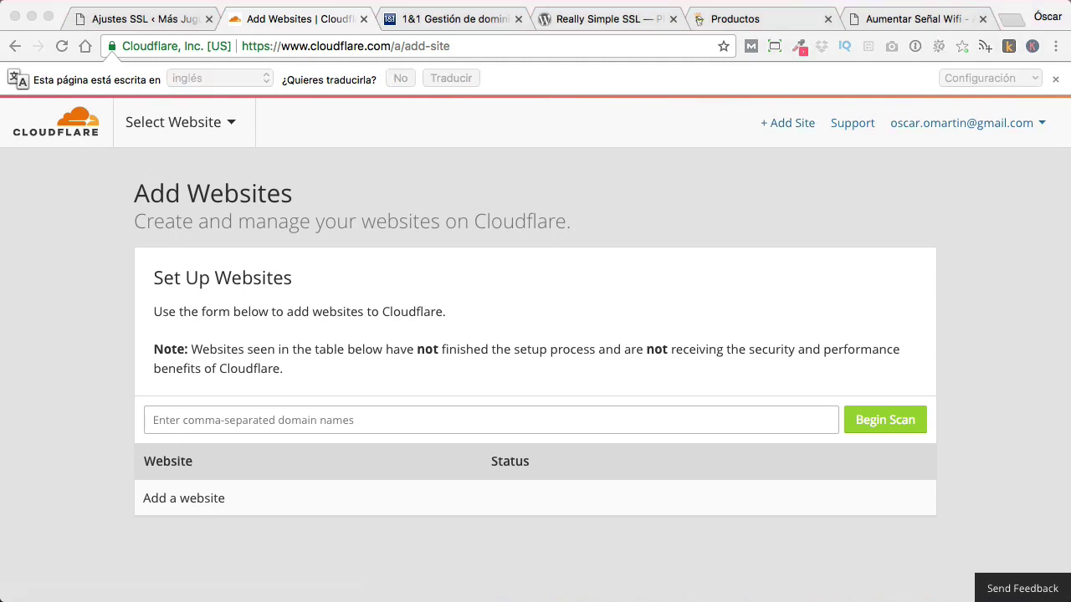
pyautogui.click(270, 424)
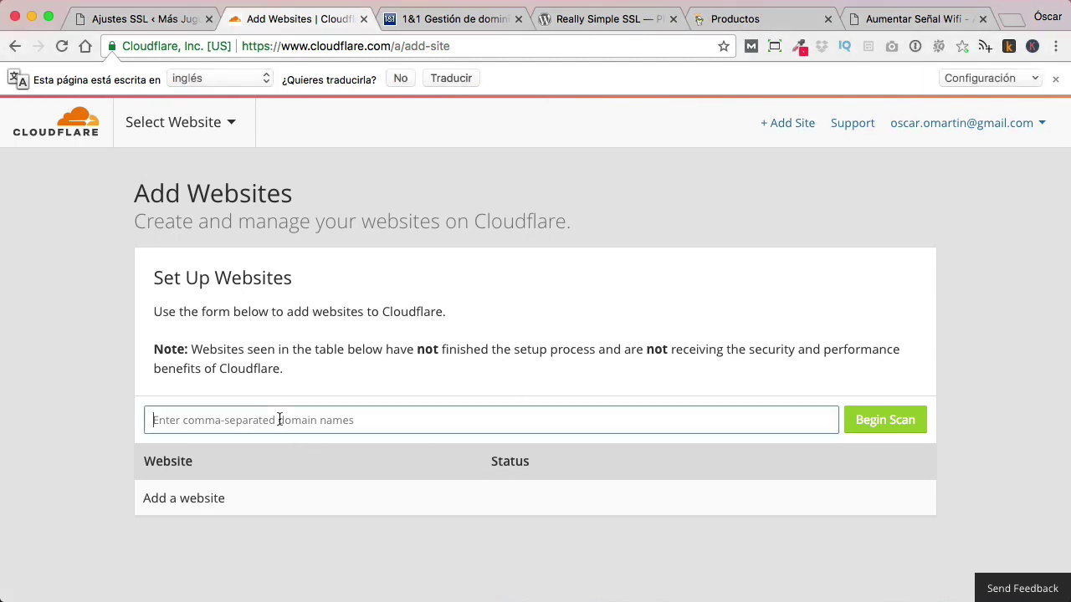
pyautogui.write('http://xn--aumentarsealwifi-gub.com/')
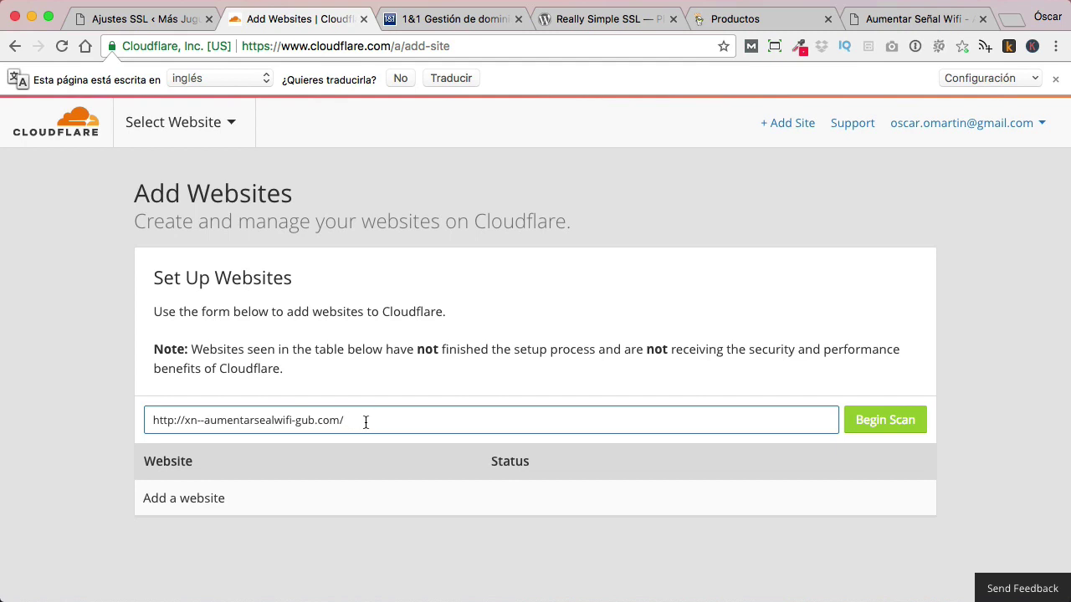
pyautogui.press('BackSpace')
pyautogui.moveTo(184, 420); pyautogui.dragTo(128, 418)
pyautogui.press('BackSpace')
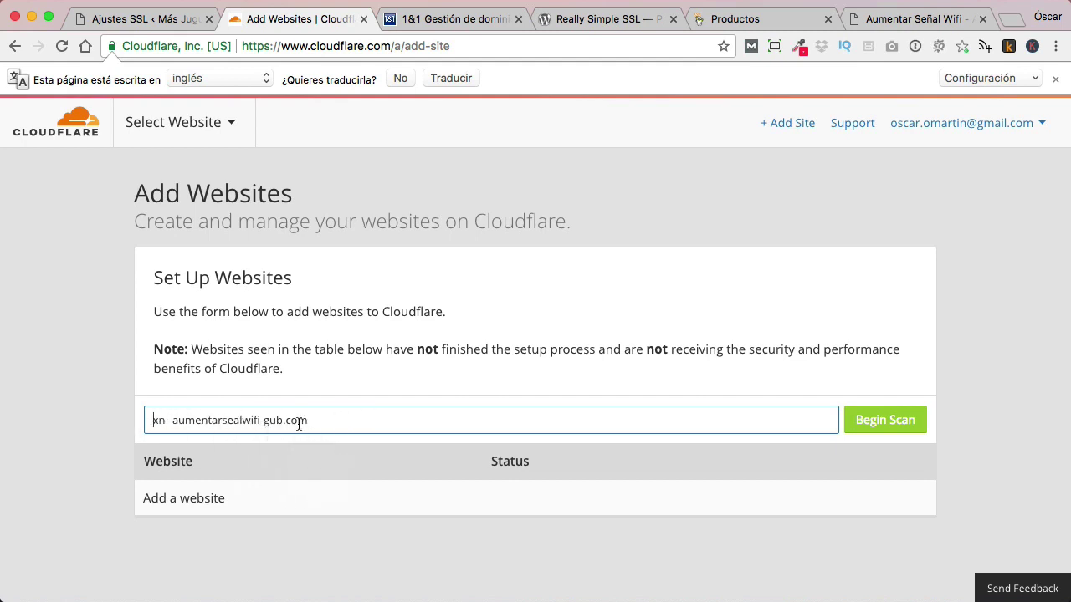
# - Compare the entered domain name with the address of the live Aumentar Señal Wifi website
pyautogui.click(922, 25)
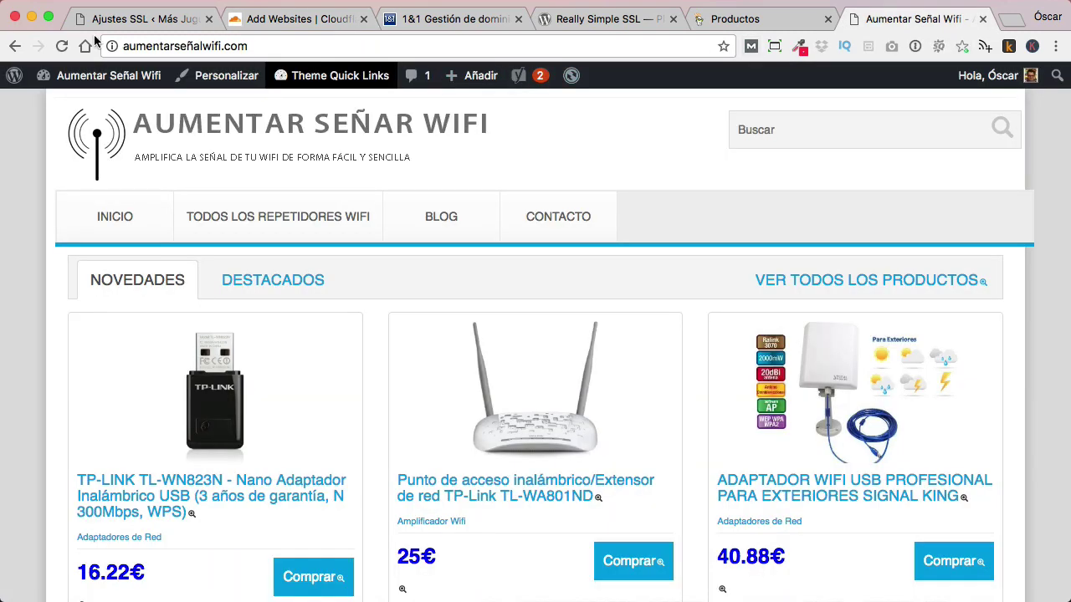
pyautogui.click(243, 25)
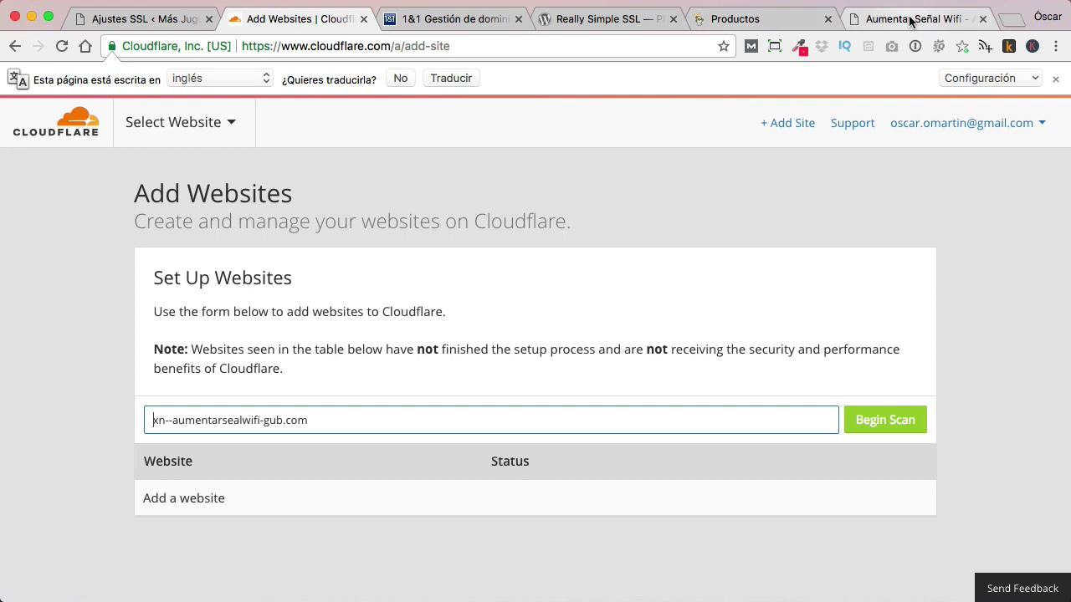
pyautogui.click(911, 21)
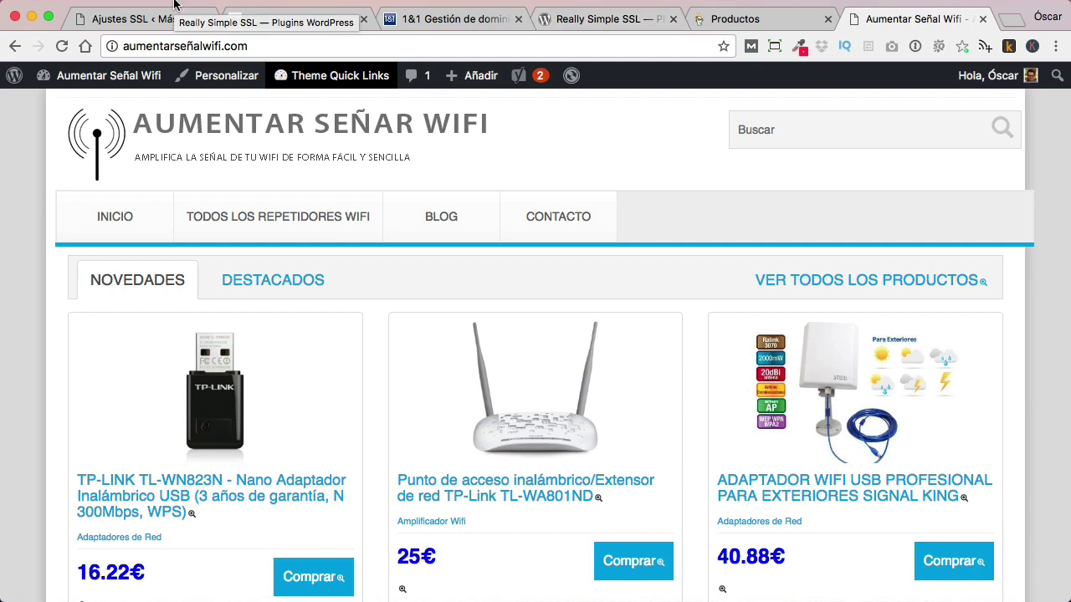
pyautogui.click(281, 21)
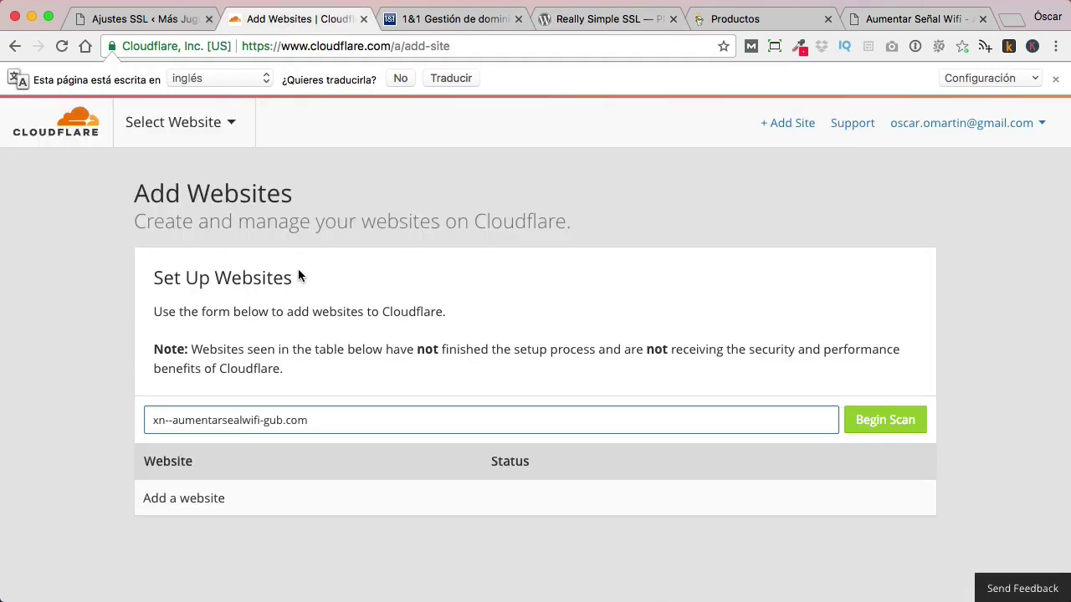
# - Scan the entered domain and continue its Cloudflare setup to the DNS records verification
pyautogui.click(877, 420)
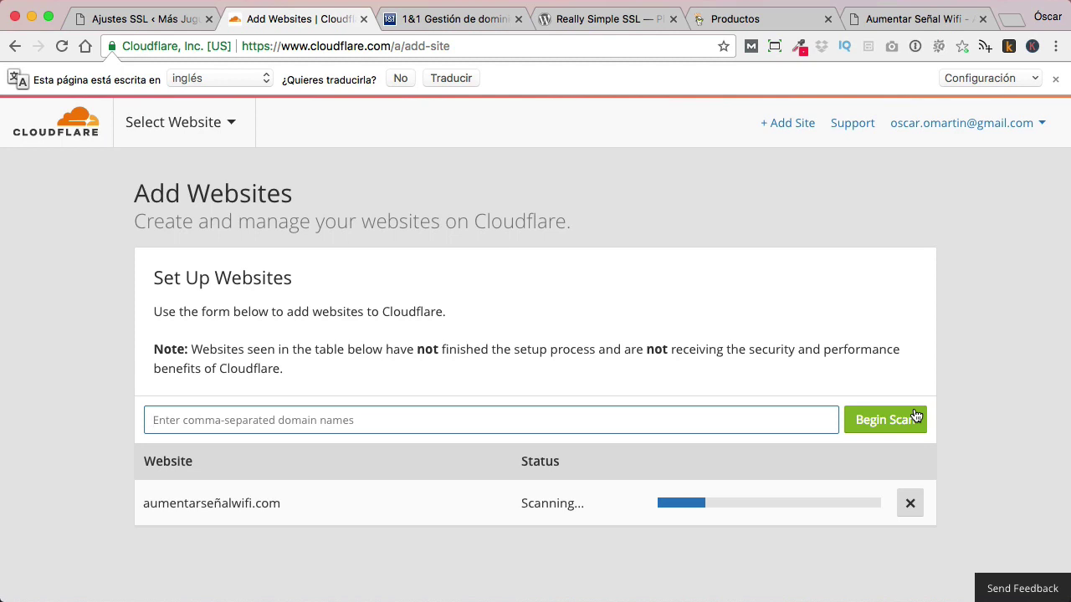
pyautogui.scroll(-2, 917, 416)
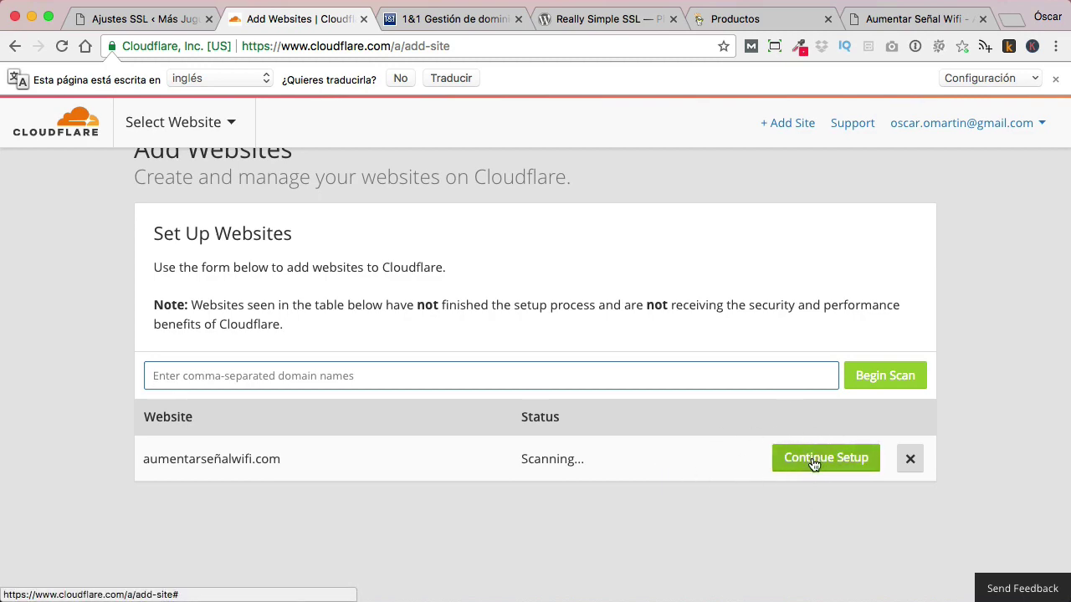
pyautogui.click(814, 464)
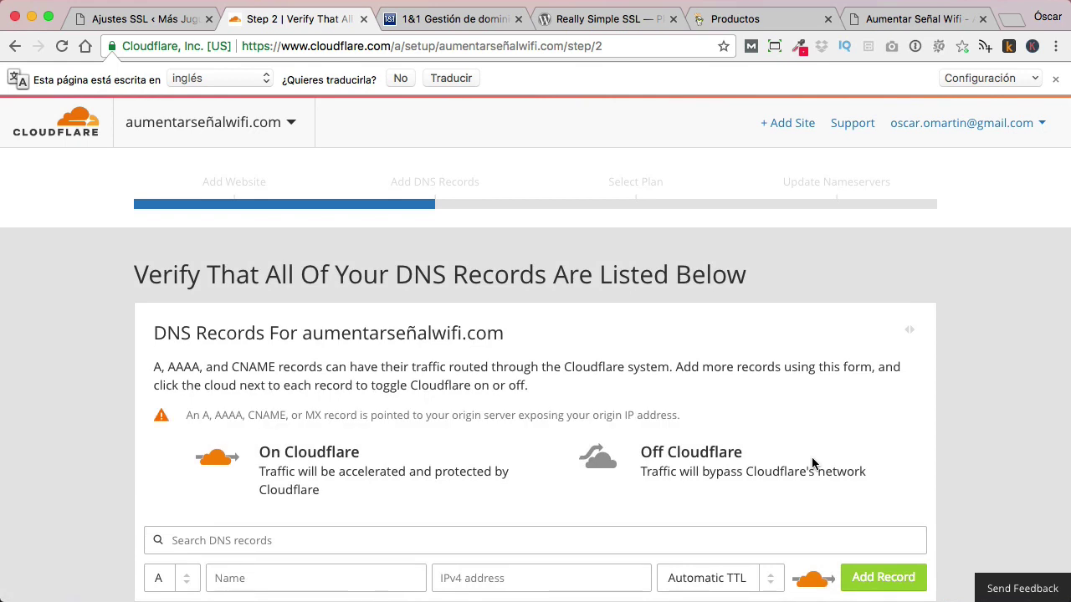
# - Review the full list of DNS records found for aumentarseñalwifi.com
pyautogui.scroll(-5, 997, 303)
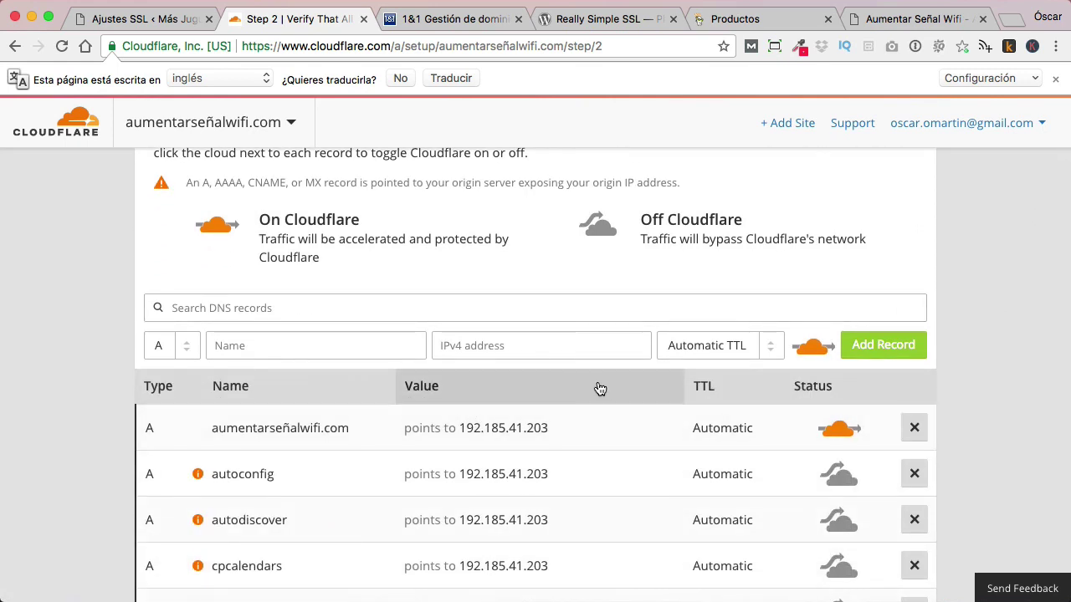
pyautogui.scroll(-5, 600, 388)
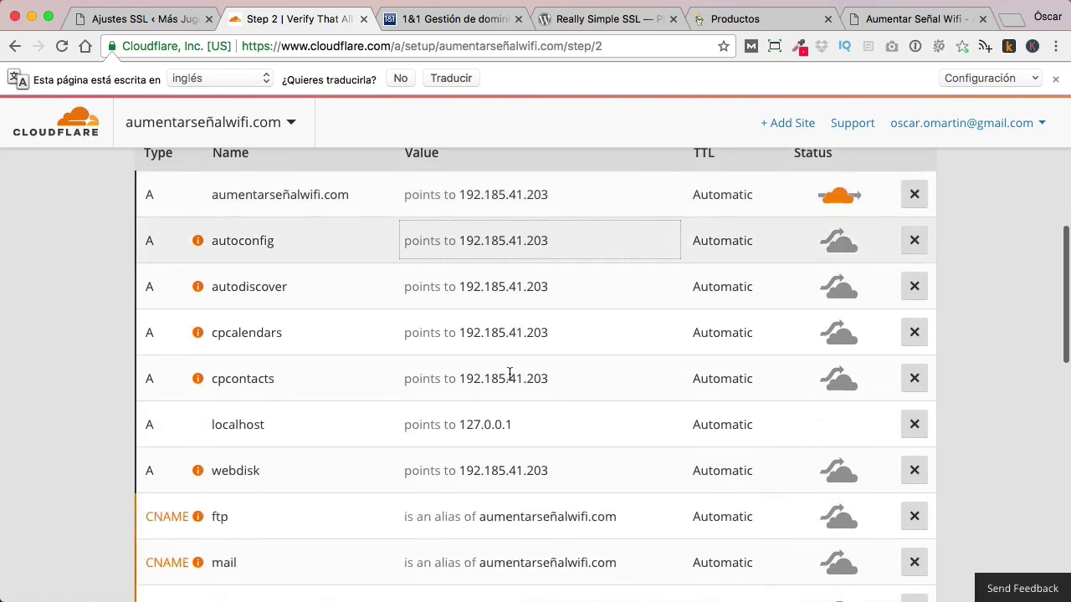
pyautogui.scroll(-5, 510, 374)
pyautogui.scroll(-6, 510, 368)
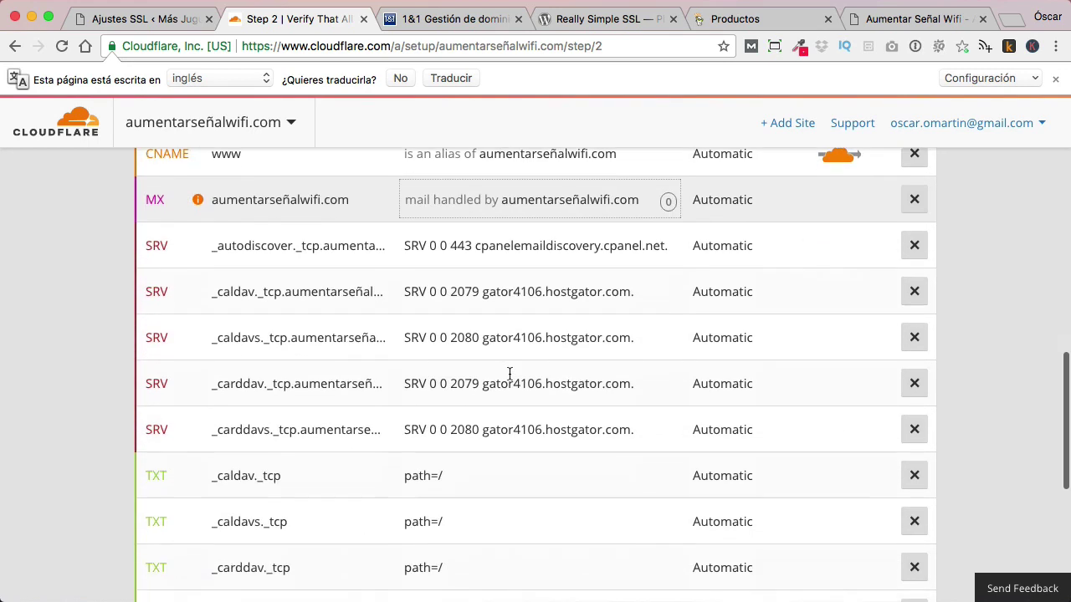
pyautogui.scroll(-2, 511, 365)
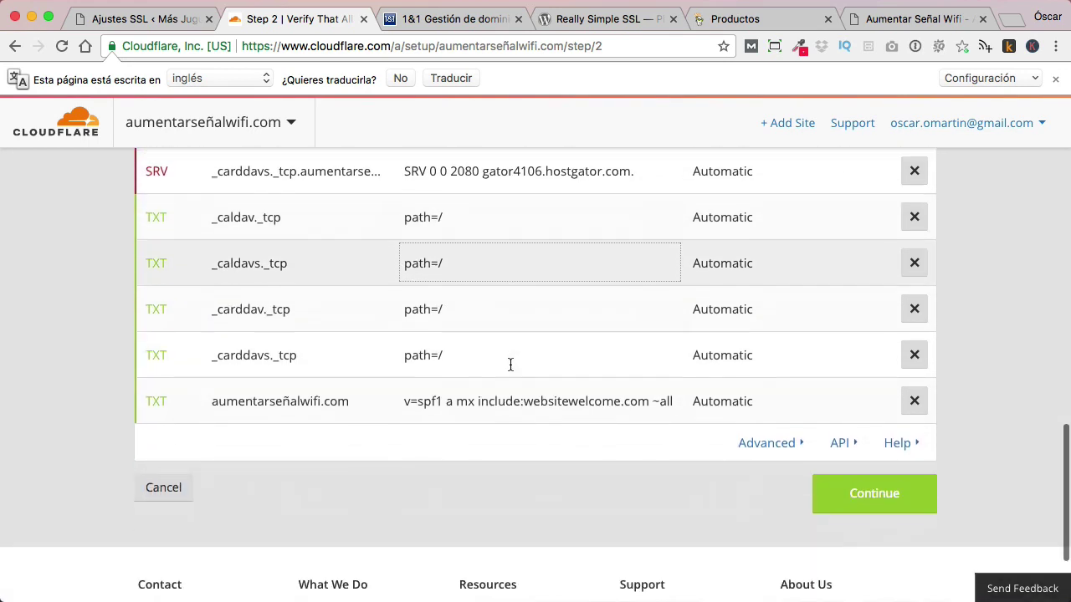
# - Accept the scanned DNS records and choose the Free Website plan for aumentarseñalwifi.com, continuing to the nameserver change
pyautogui.click(886, 496)
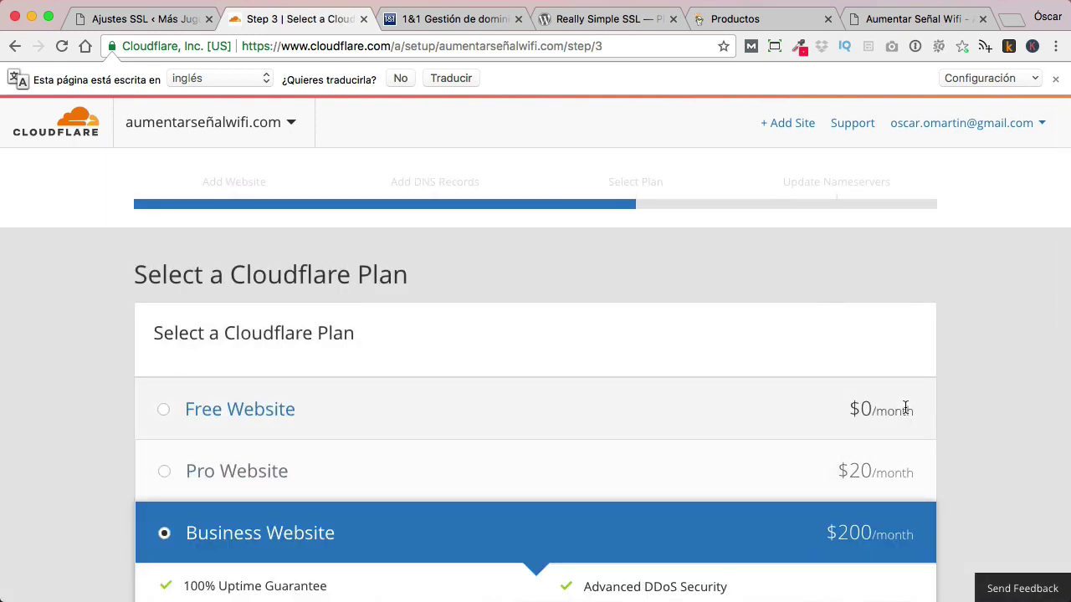
pyautogui.scroll(-2, 904, 407)
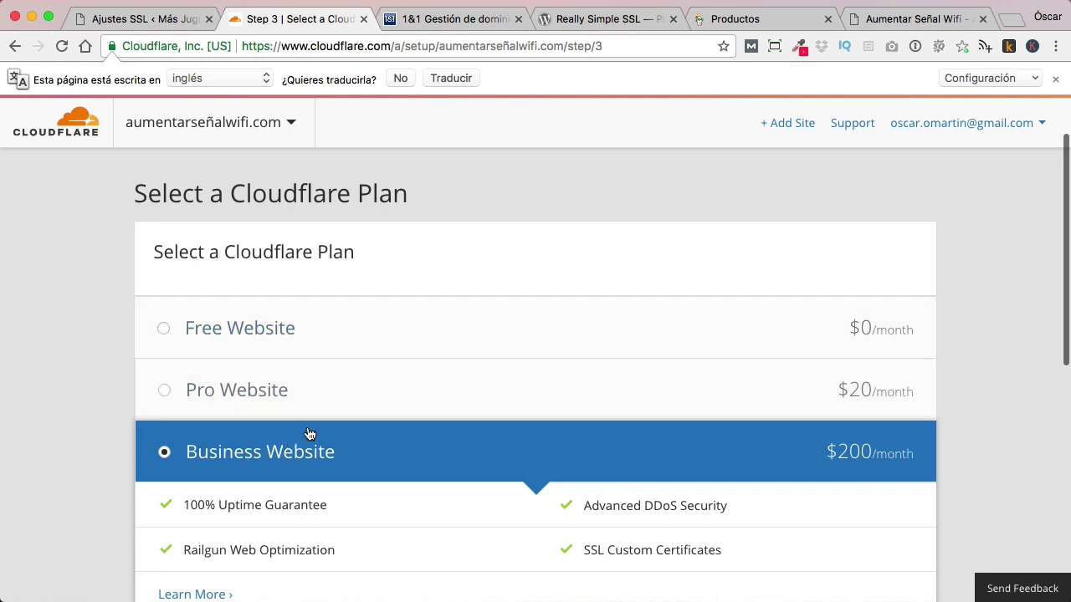
pyautogui.click(354, 342)
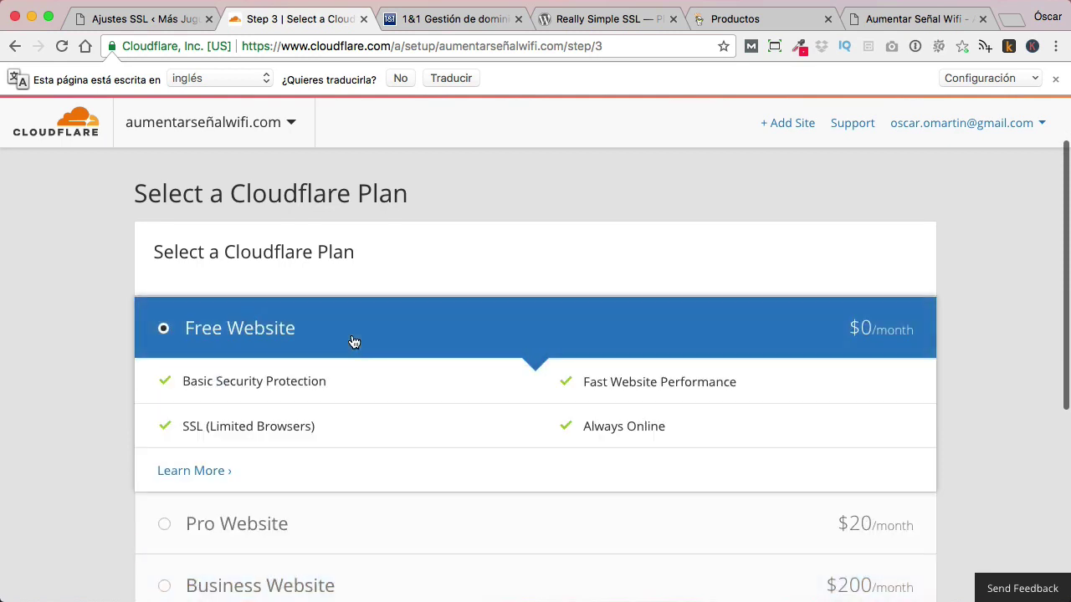
pyautogui.scroll(-5, 488, 337)
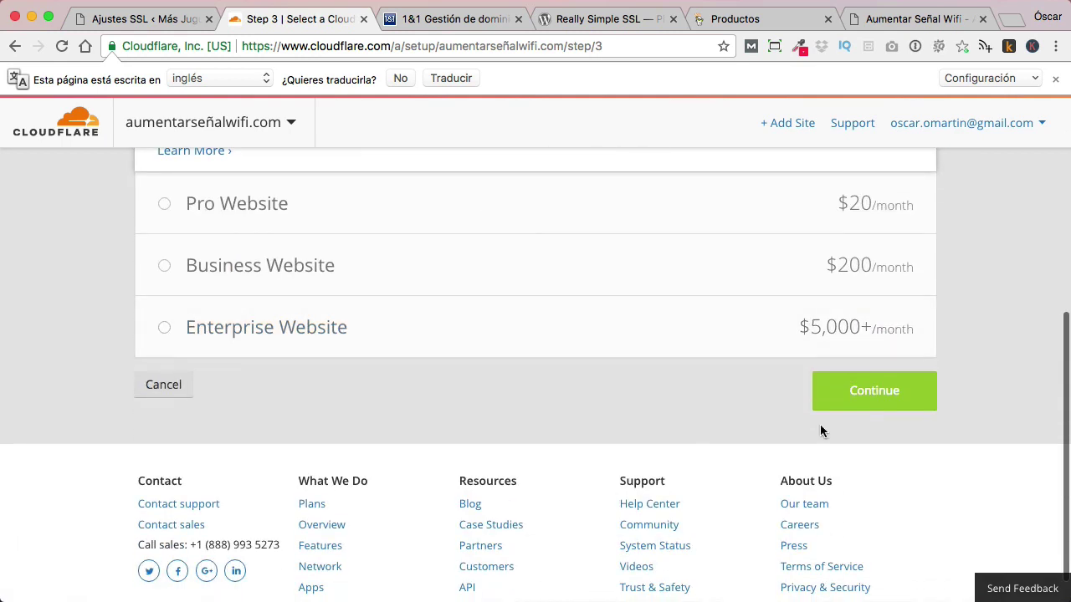
pyautogui.click(876, 396)
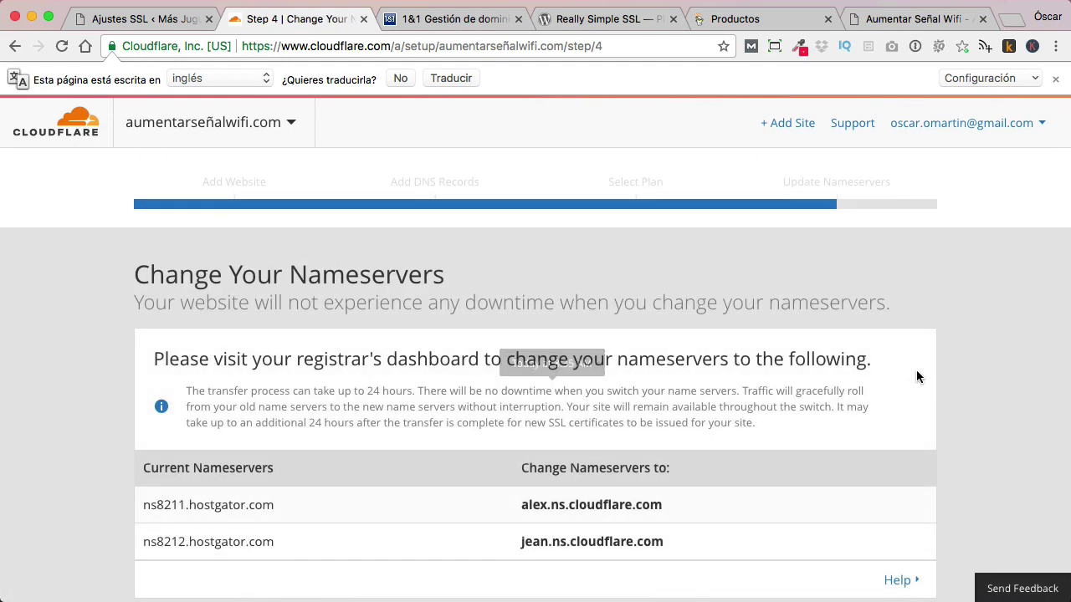
# - Check the current nameservers against the required Cloudflare ones and copy alex.ns.cloudflare.com
pyautogui.scroll(-2, 916, 375)
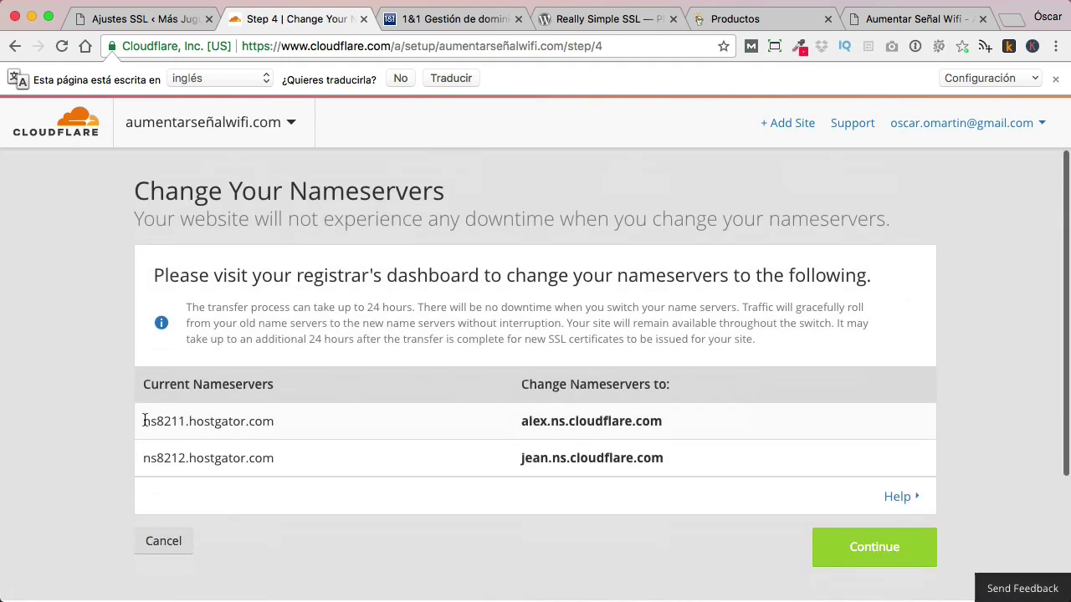
pyautogui.moveTo(144, 420); pyautogui.dragTo(285, 426)
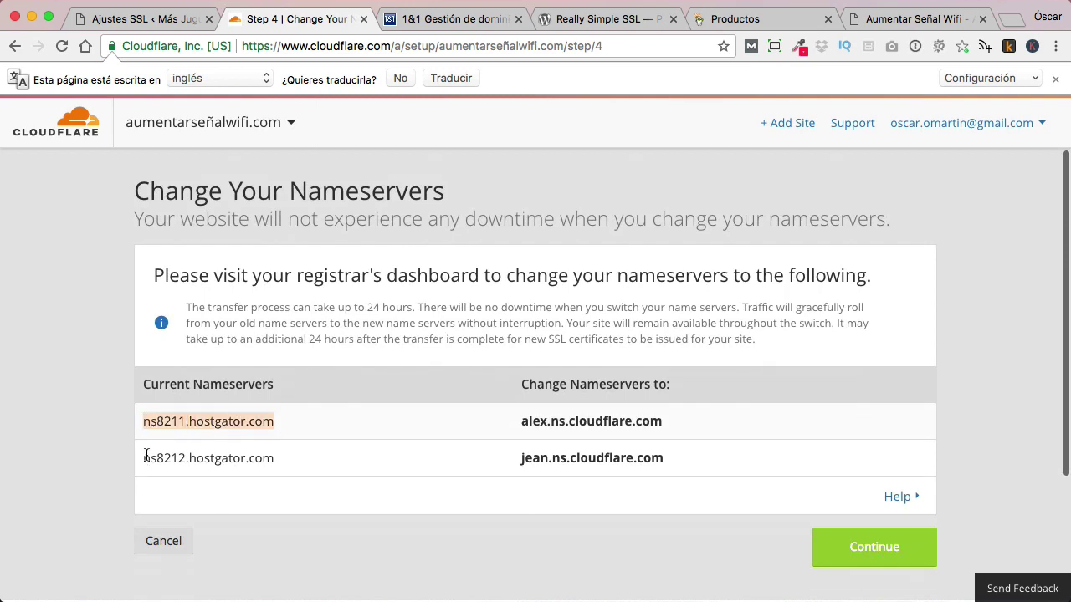
pyautogui.moveTo(523, 421); pyautogui.dragTo(699, 429)
pyautogui.press('super+c')
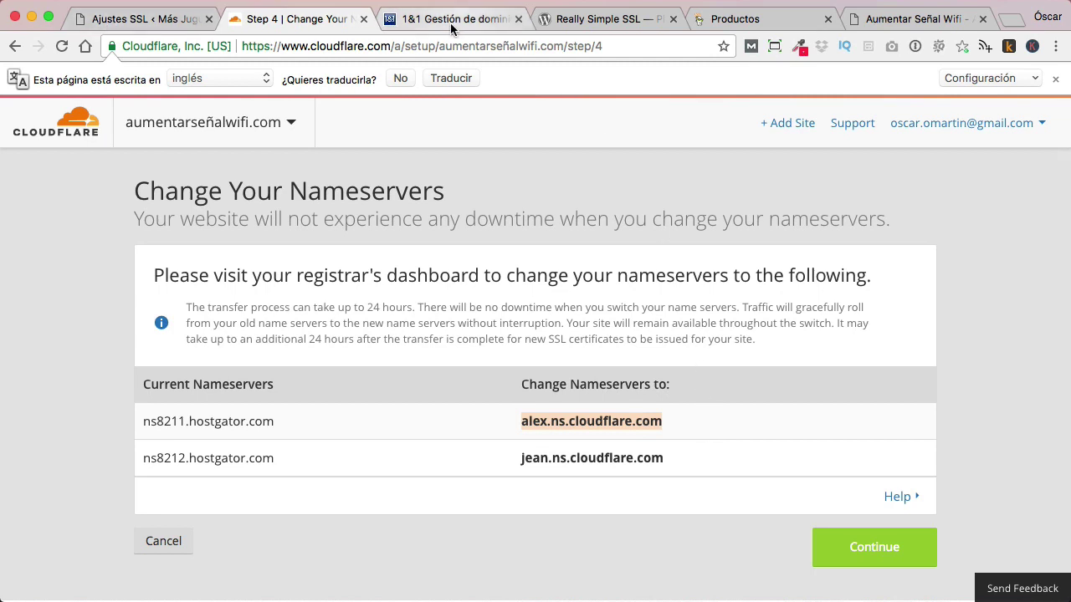
# - Switch to GoDaddy and open the DNS management of the domain aumentarseñalwifi.com
pyautogui.click(737, 20)
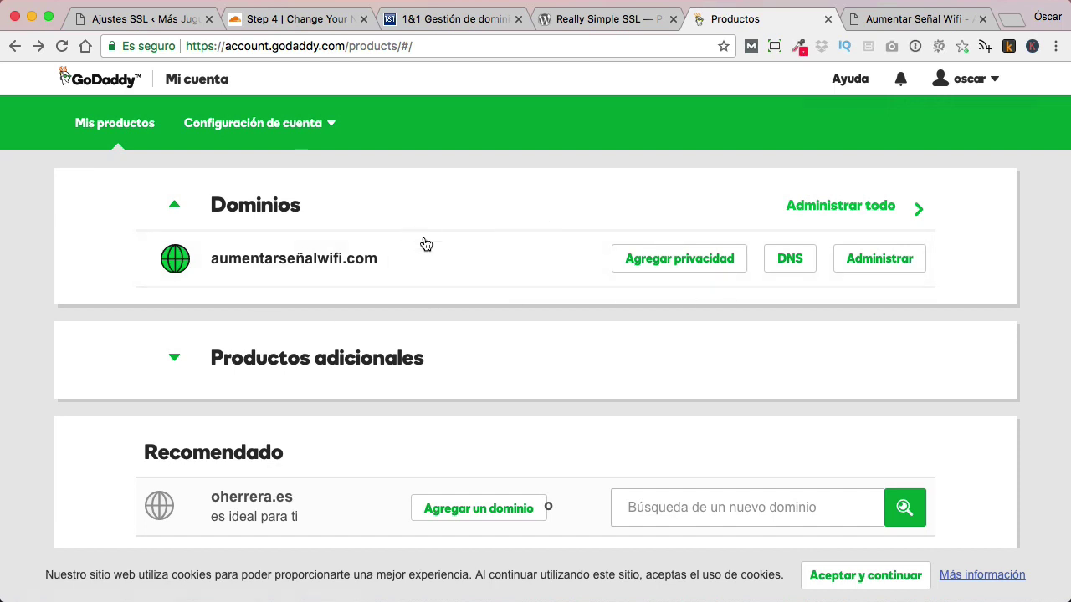
pyautogui.click(889, 265)
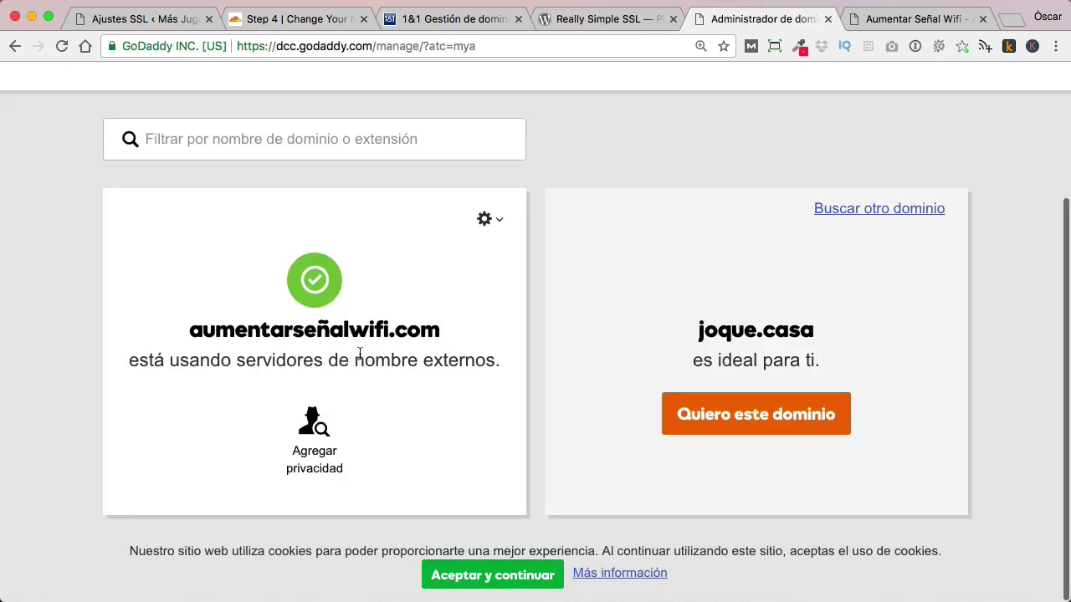
pyautogui.click(498, 223)
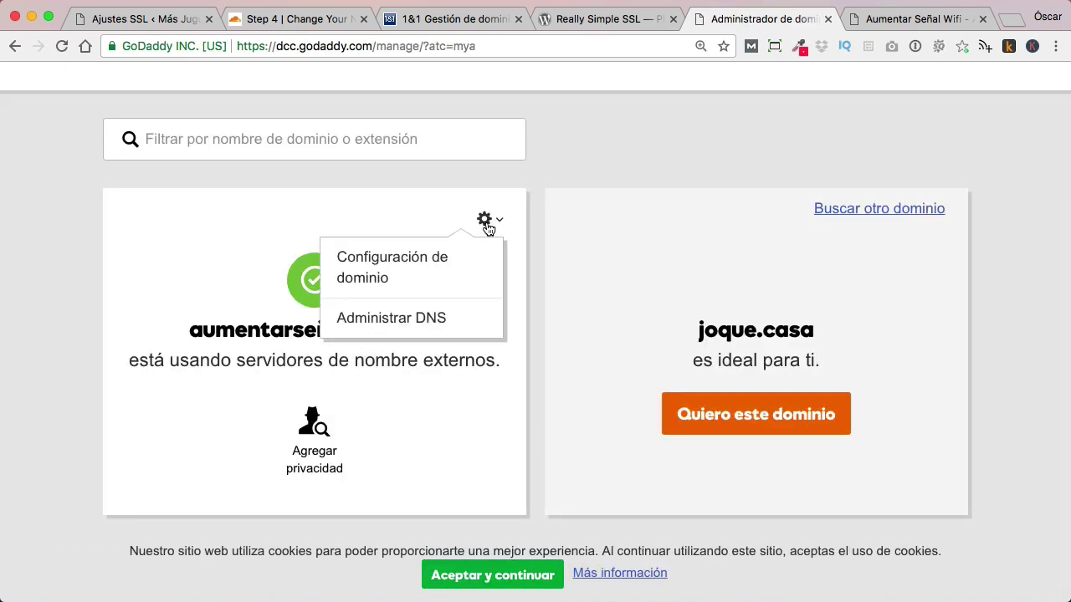
pyautogui.click(399, 318)
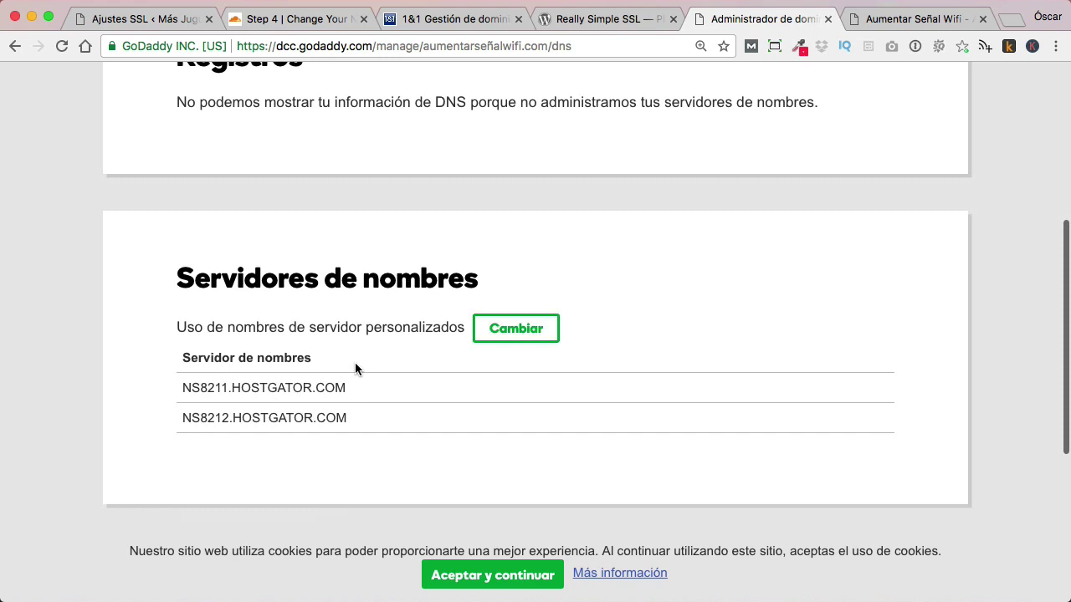
# - Start changing the domain's custom nameservers and replace the first one with alex.ns.cloudflare.com
pyautogui.click(509, 328)
pyautogui.scroll(-2, 502, 326)
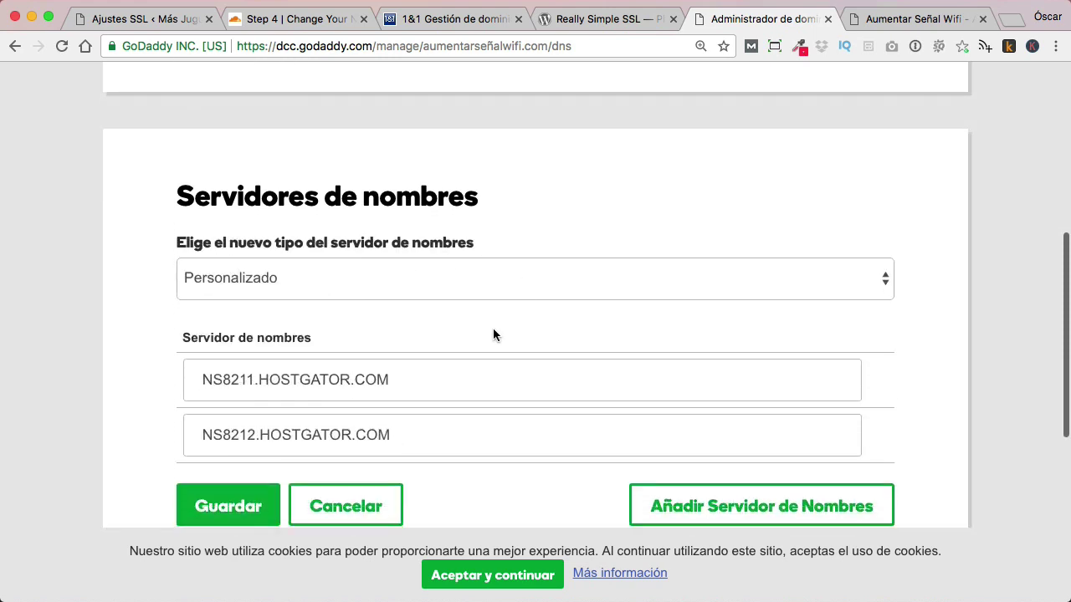
pyautogui.doubleClick(390, 380)
pyautogui.press('super+a')
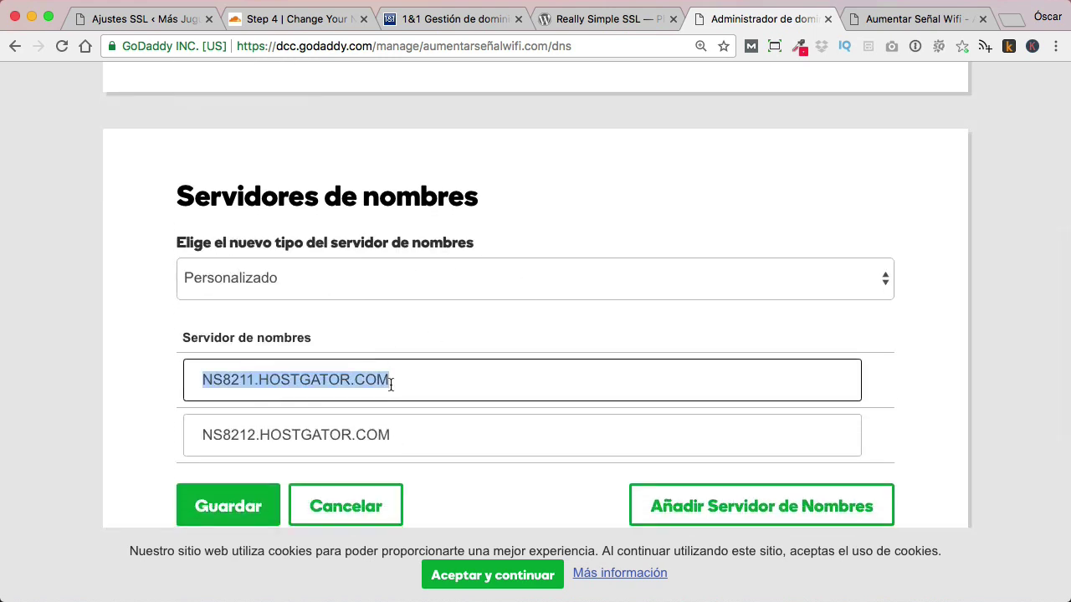
pyautogui.press('super+v')
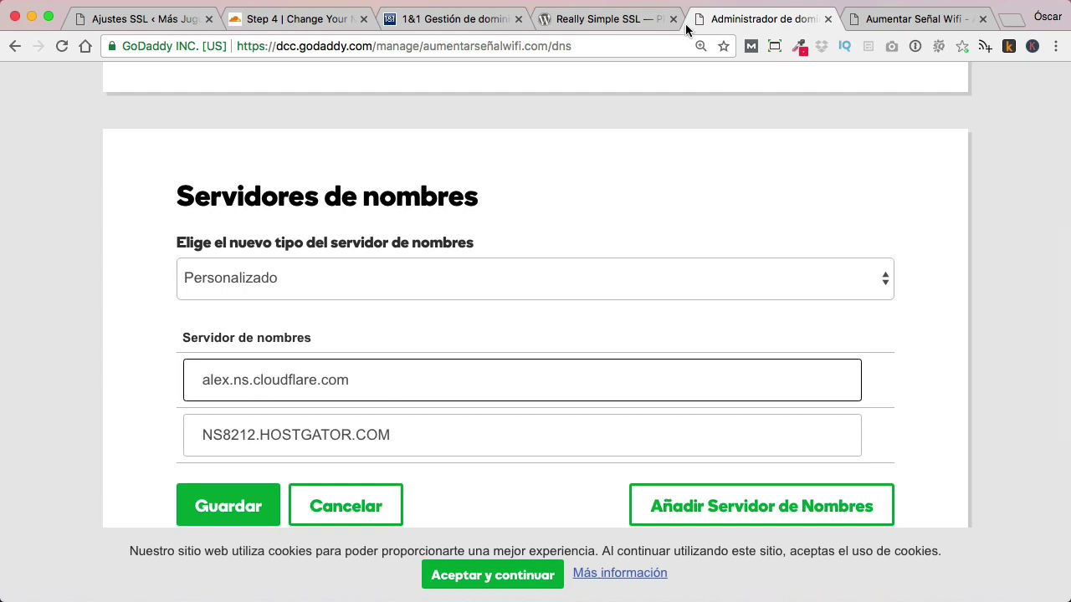
# - Copy jean.ns.cloudflare.com from Cloudflare, set it as the second nameserver in GoDaddy, and save the nameserver change
pyautogui.click(301, 24)
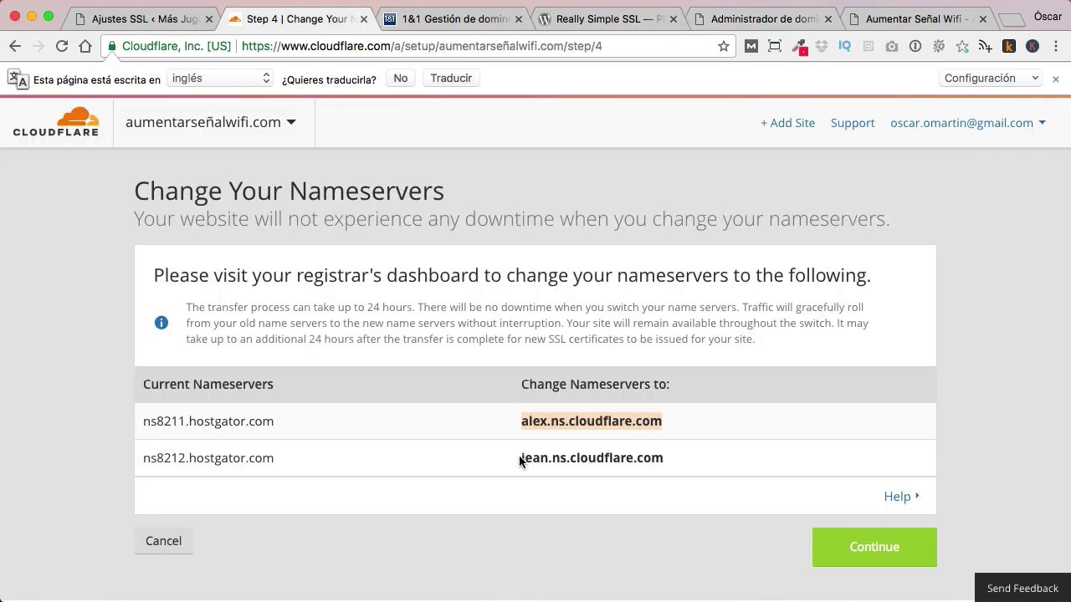
pyautogui.moveTo(519, 459); pyautogui.dragTo(667, 459)
pyautogui.press('super+c')
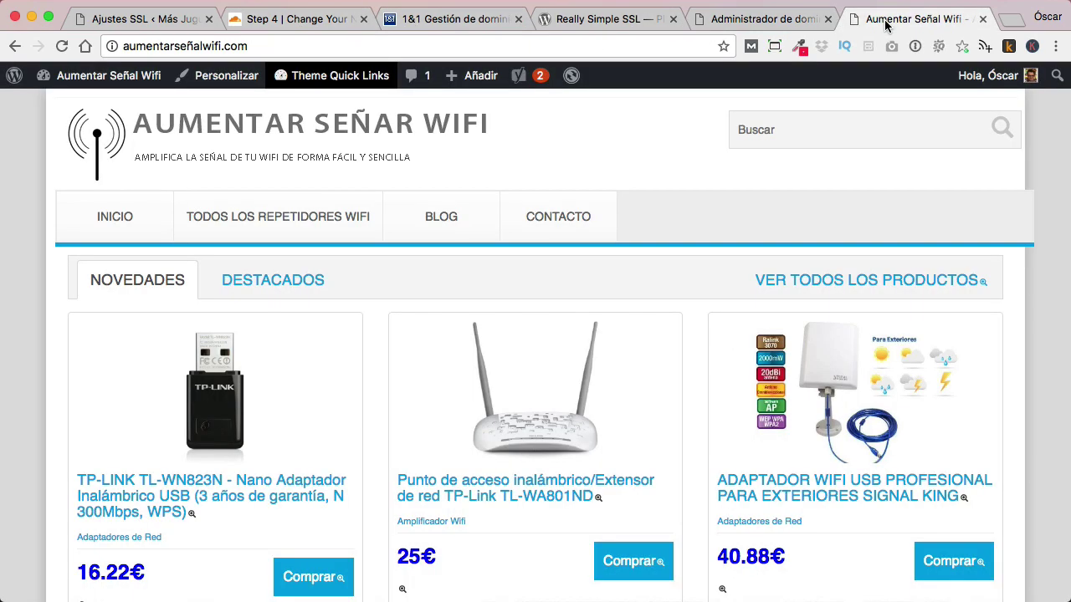
pyautogui.click(887, 21)
pyautogui.click(768, 23)
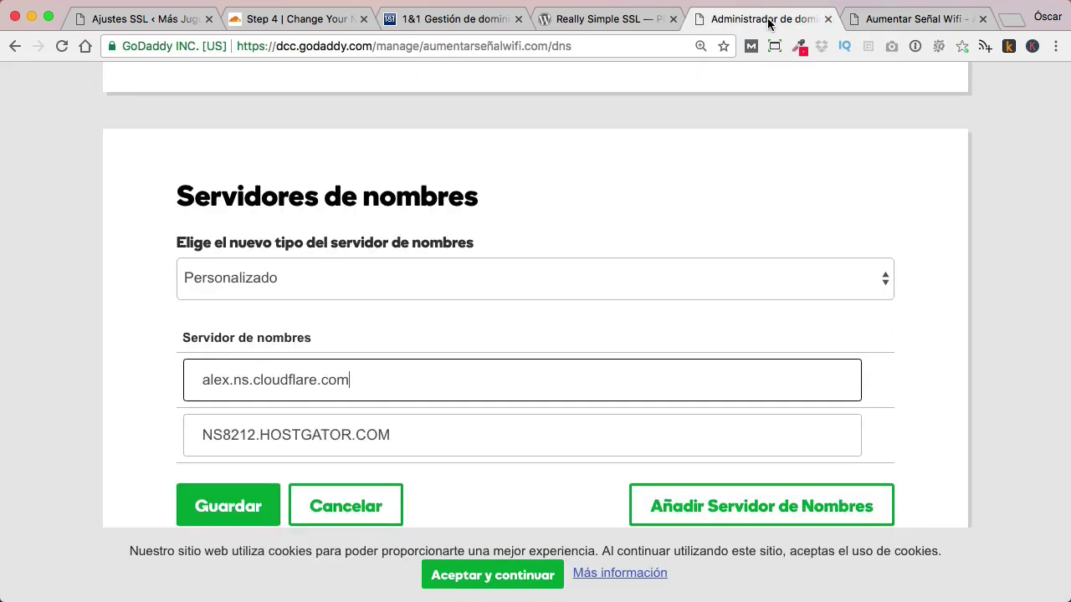
pyautogui.tripleClick(331, 434)
pyautogui.press('super+v')
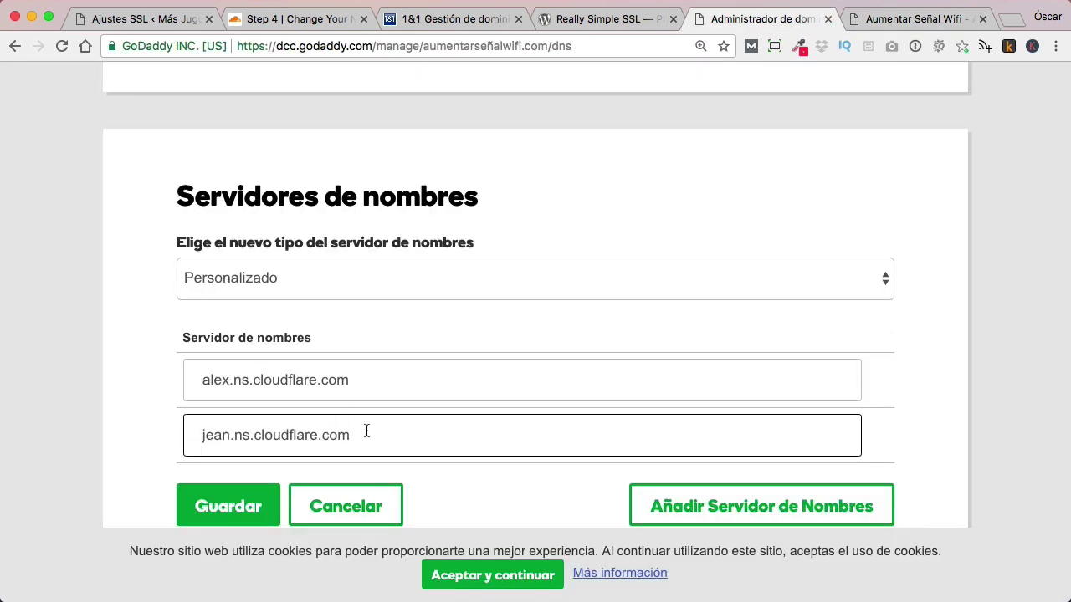
pyautogui.scroll(-1, 472, 467)
pyautogui.click(229, 459)
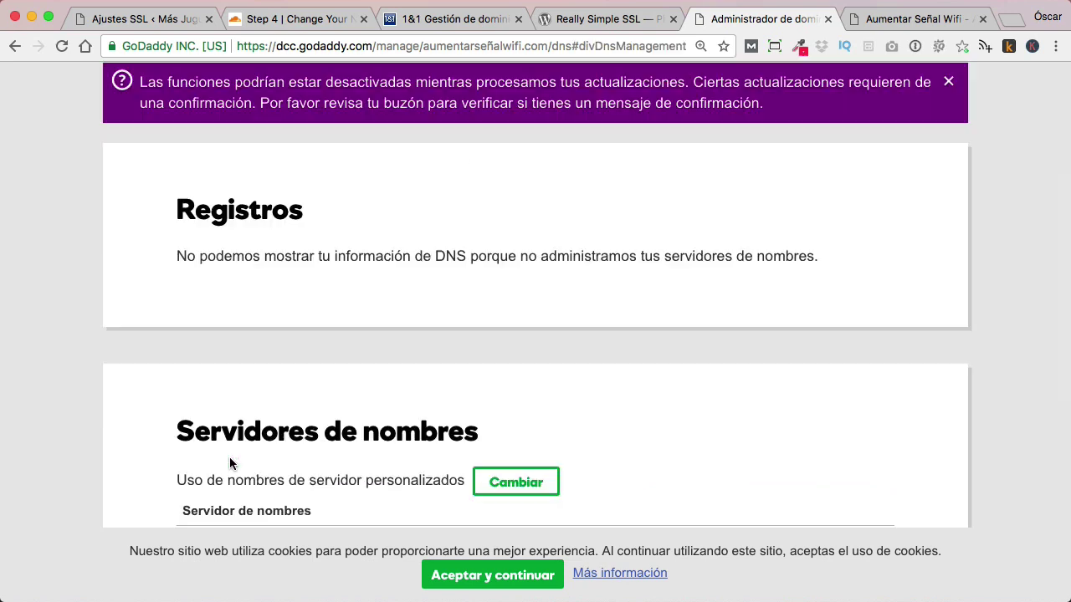
pyautogui.scroll(-3, 527, 393)
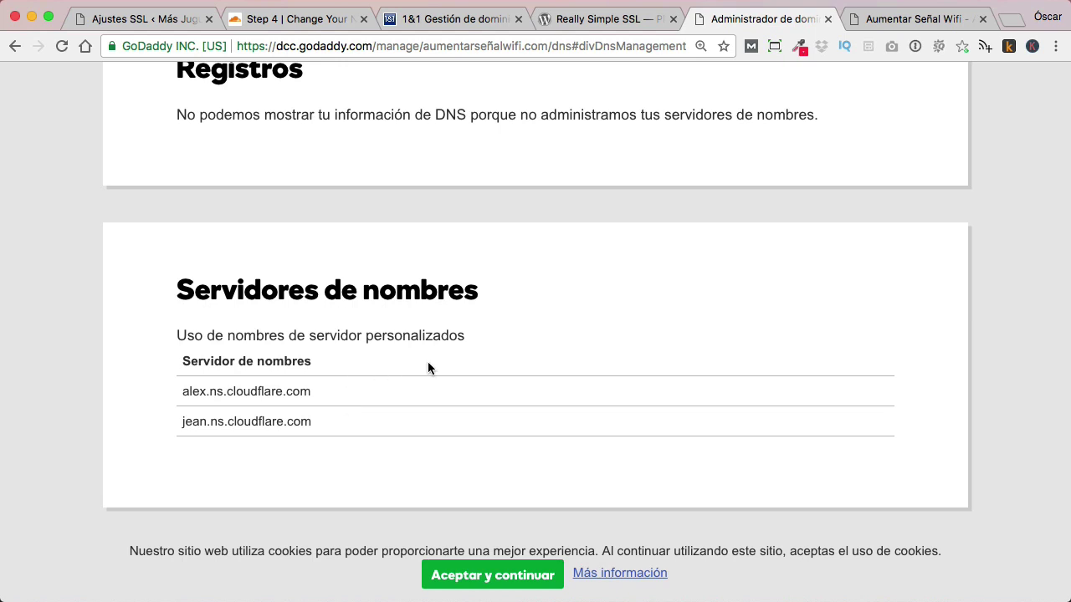
# - Return to Cloudflare and continue past the nameserver instructions to finish adding aumentarseñalwifi.com
pyautogui.click(311, 20)
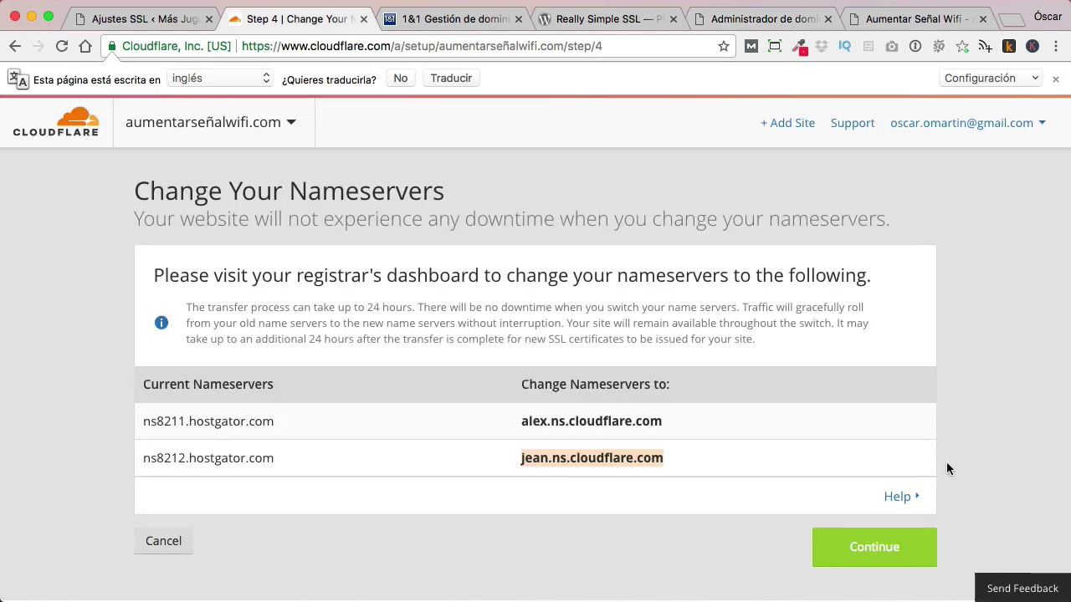
pyautogui.click(876, 547)
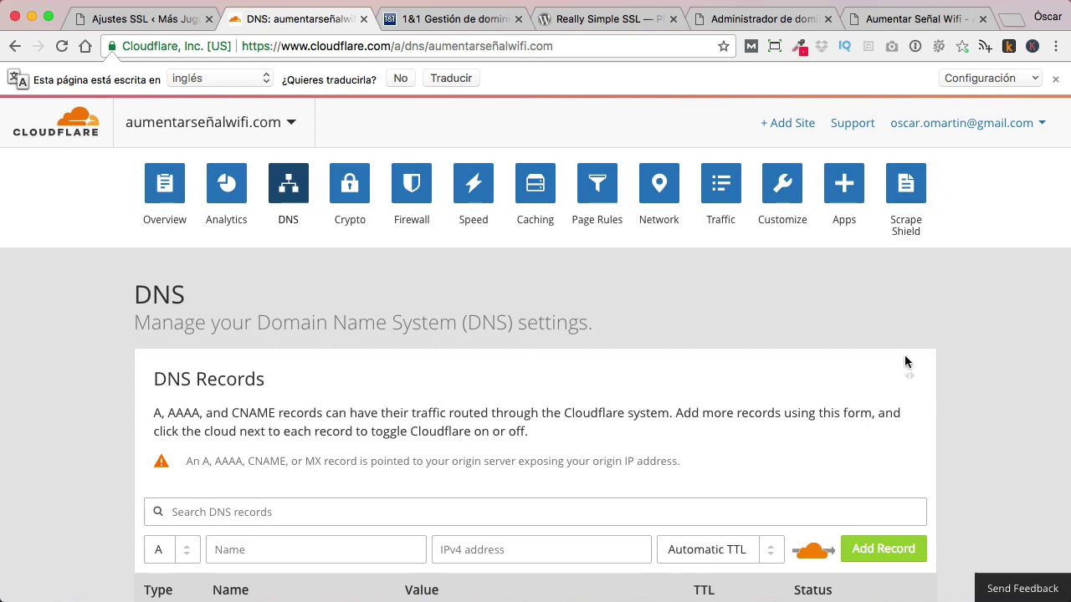
pyautogui.scroll(-3, 906, 360)
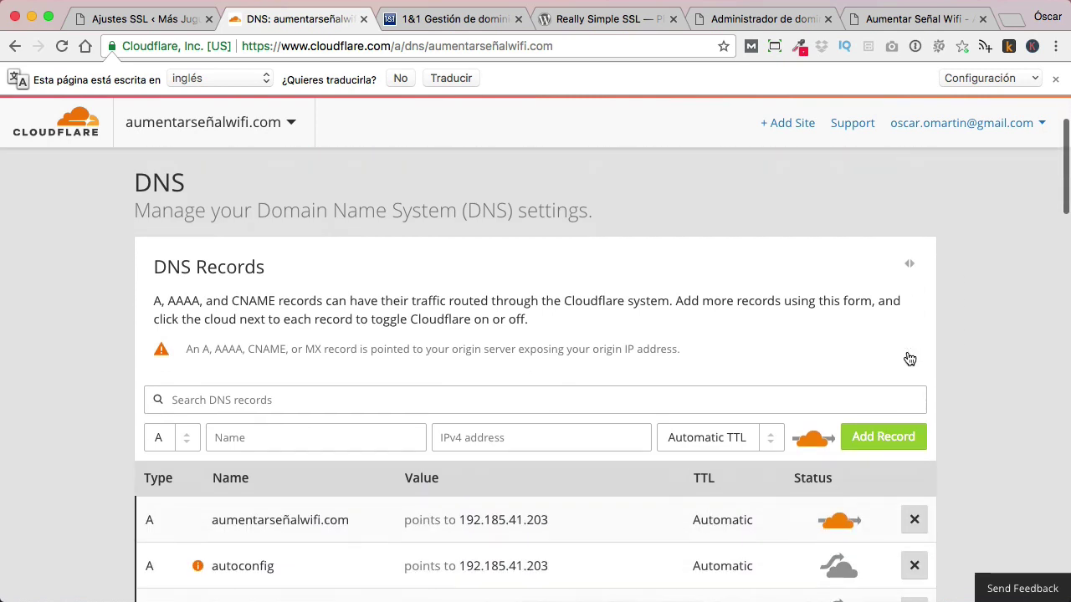
# - Open the site's Crypto settings and check the SSL encryption mode and the certificate issuance notes
pyautogui.scroll(3, 907, 357)
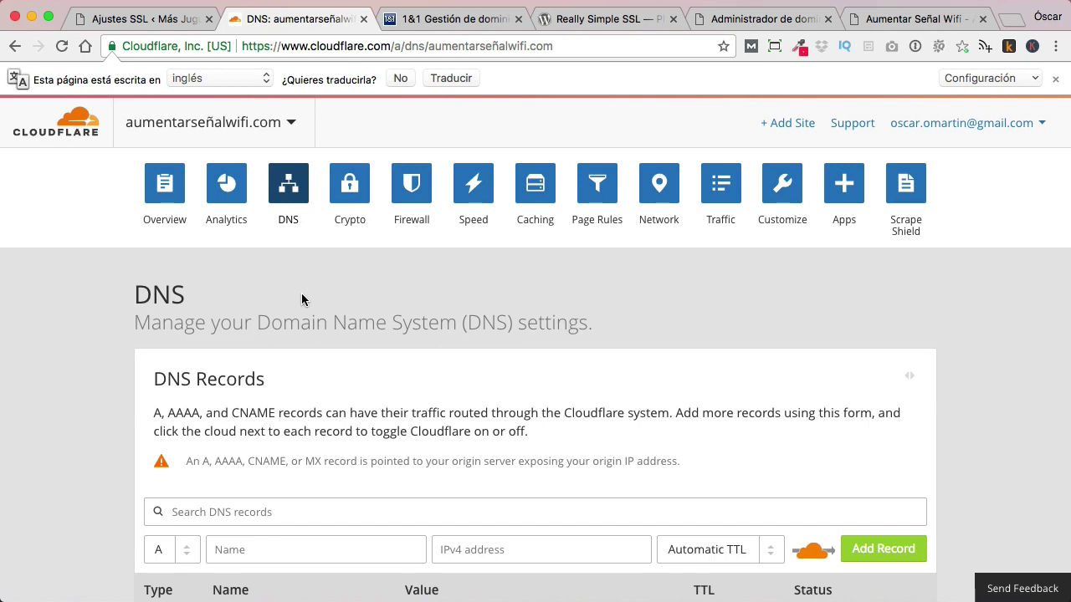
pyautogui.click(345, 203)
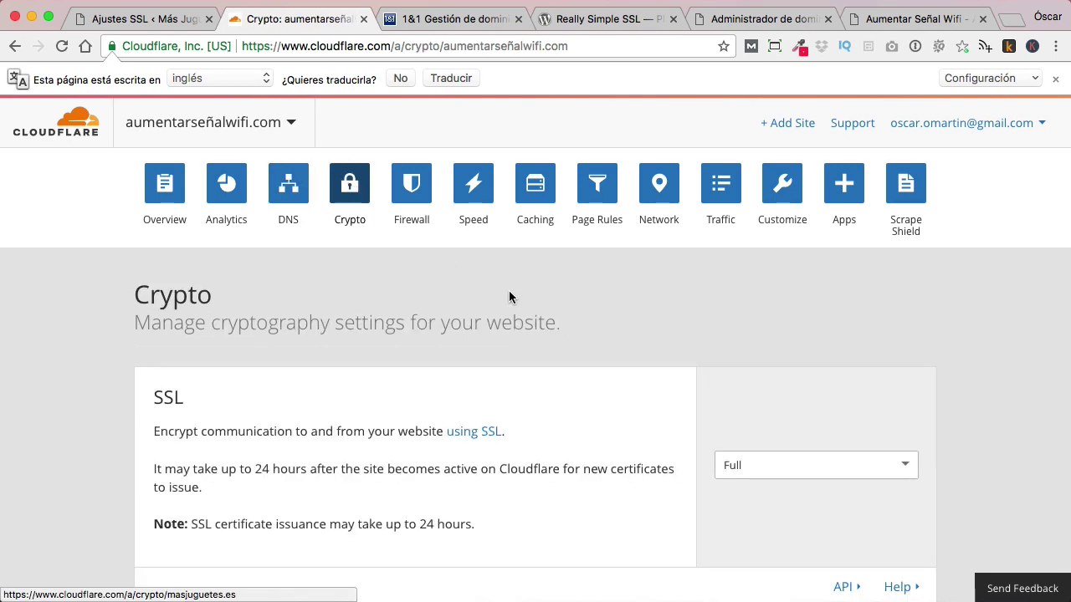
pyautogui.scroll(-2, 515, 297)
pyautogui.scroll(-3, 238, 322)
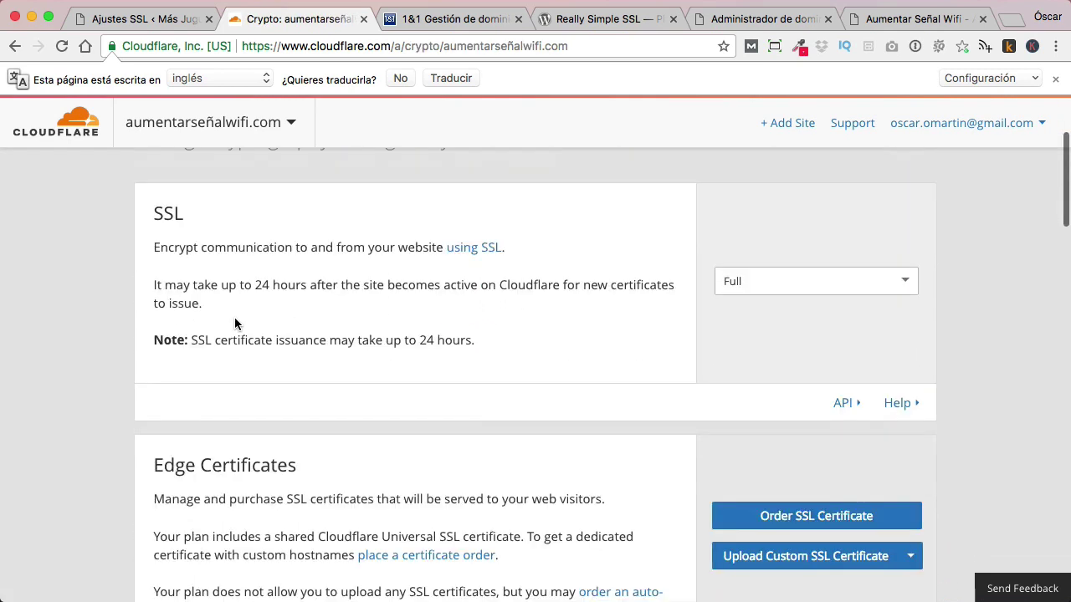
pyautogui.moveTo(153, 208); pyautogui.dragTo(338, 312)
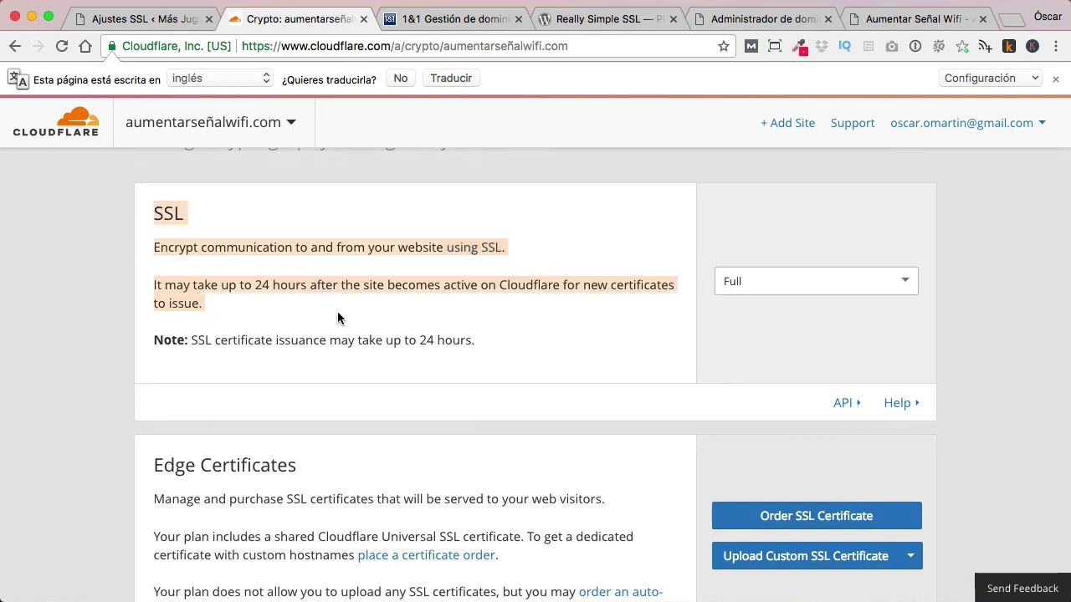
pyautogui.click(260, 277)
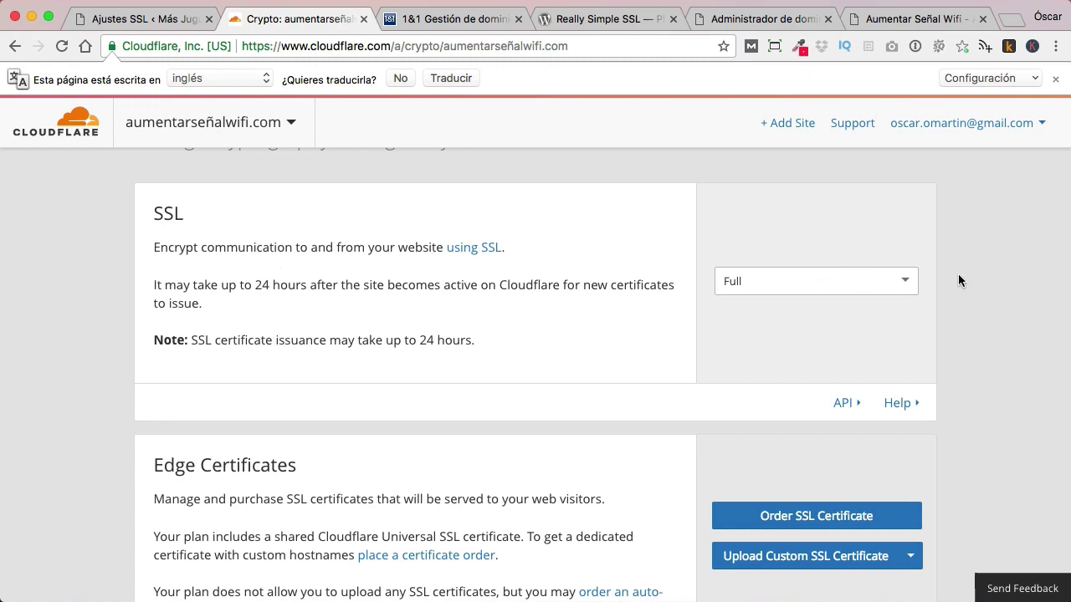
pyautogui.click(892, 19)
pyautogui.click(200, 46)
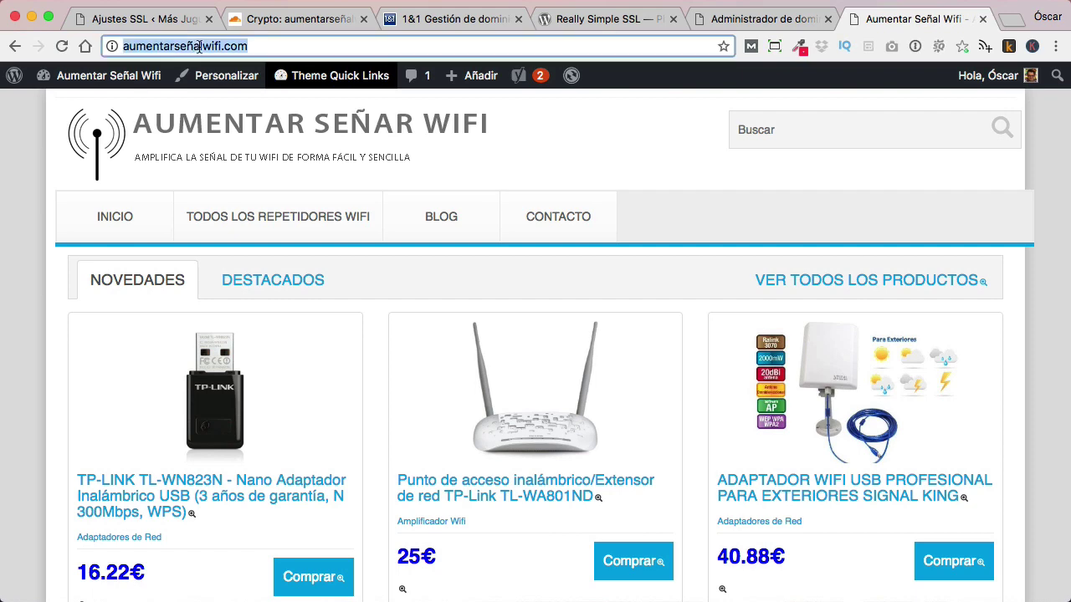
pyautogui.press('super+t')
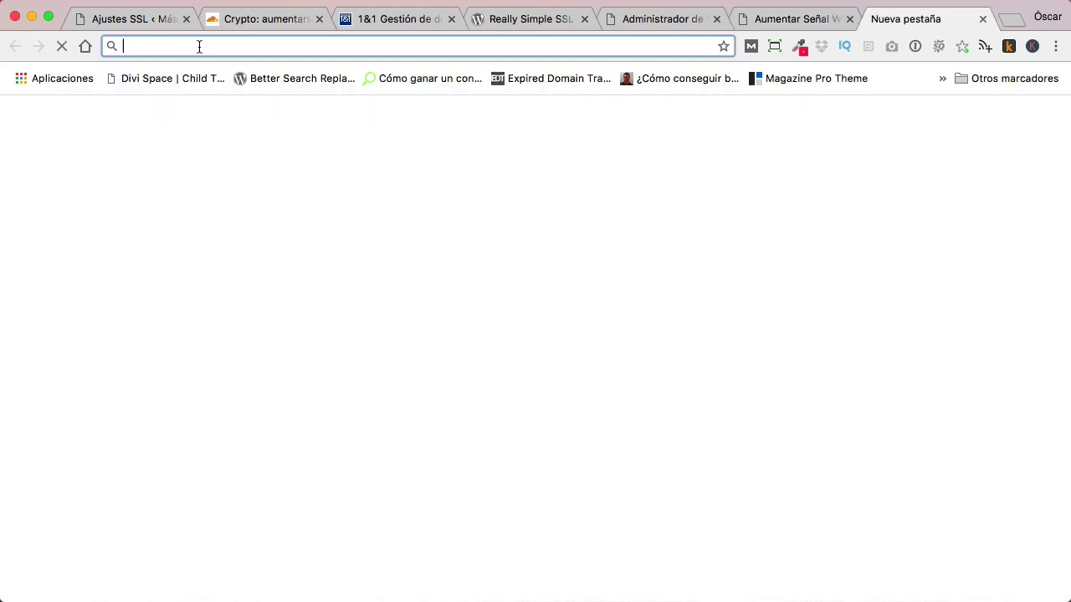
pyautogui.write('http://xn--aumentarsealwifi-gub.com/')
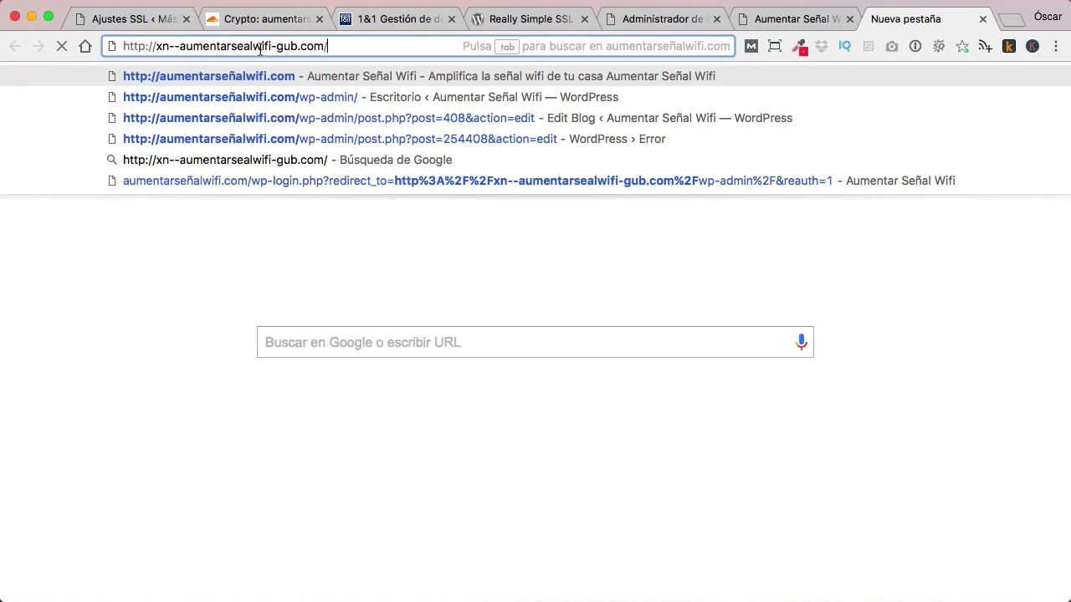
pyautogui.click(146, 46)
pyautogui.write('s')
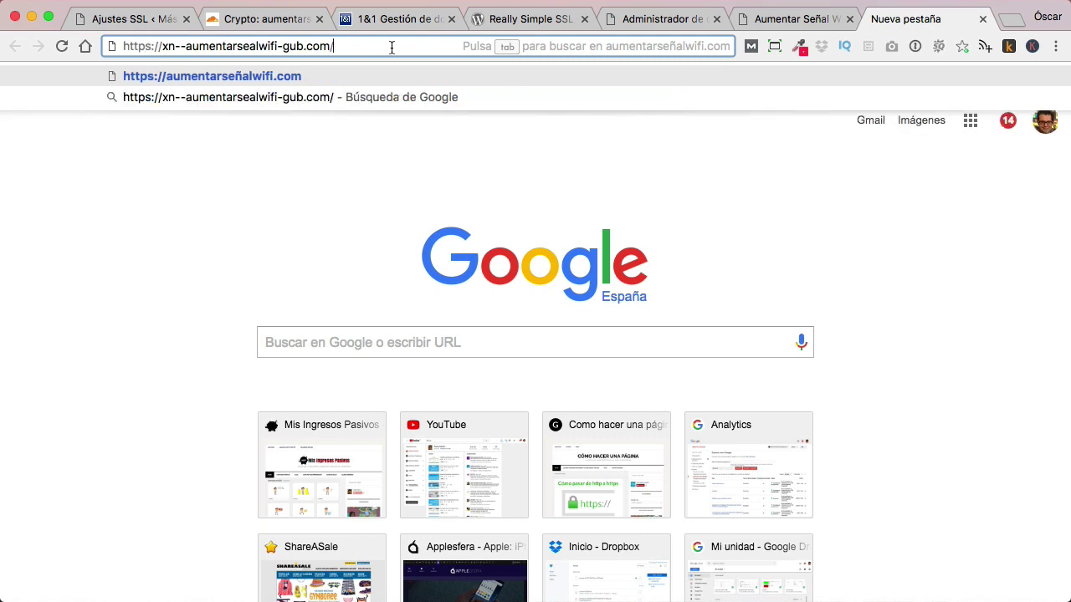
pyautogui.press('Return')
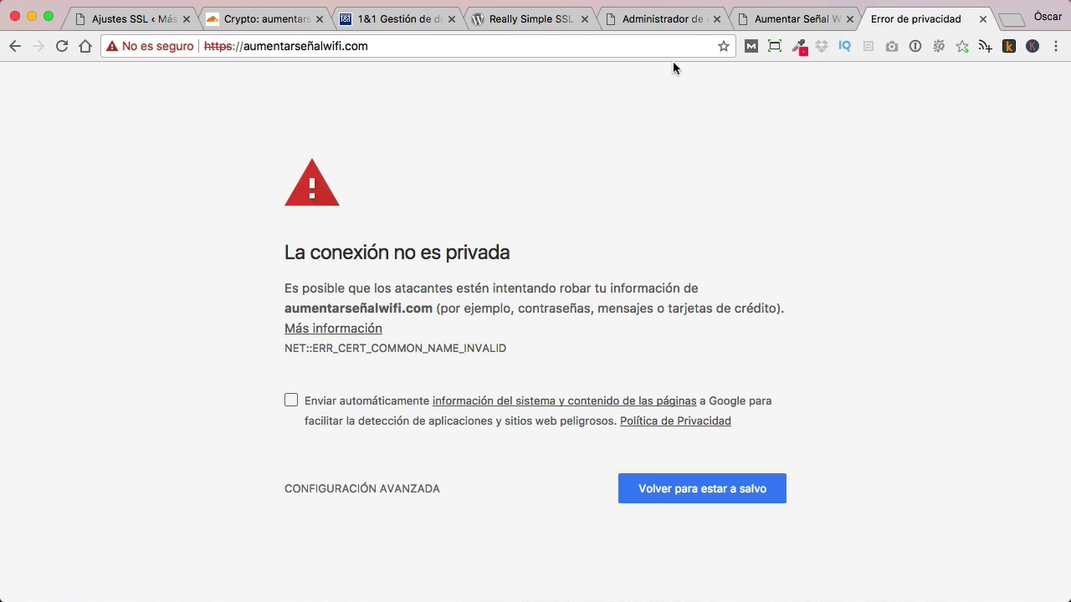
# - Copy the plugin name "Really Simple SSL" from its page in the WordPress.org plugin directory
pyautogui.click(528, 18)
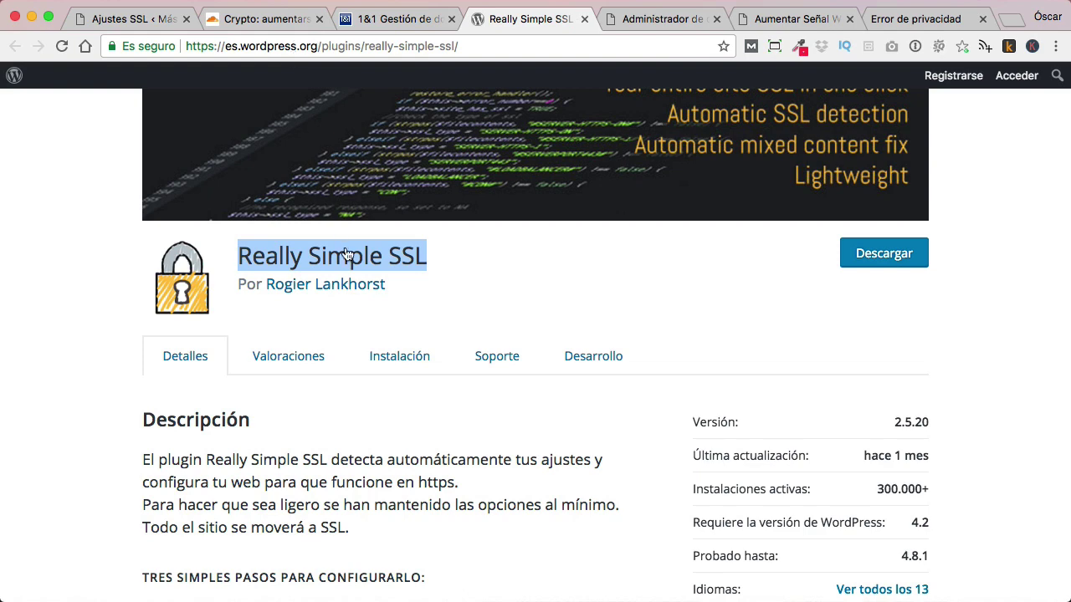
pyautogui.click(443, 266)
pyautogui.moveTo(435, 265); pyautogui.dragTo(235, 261)
pyautogui.press('super+c')
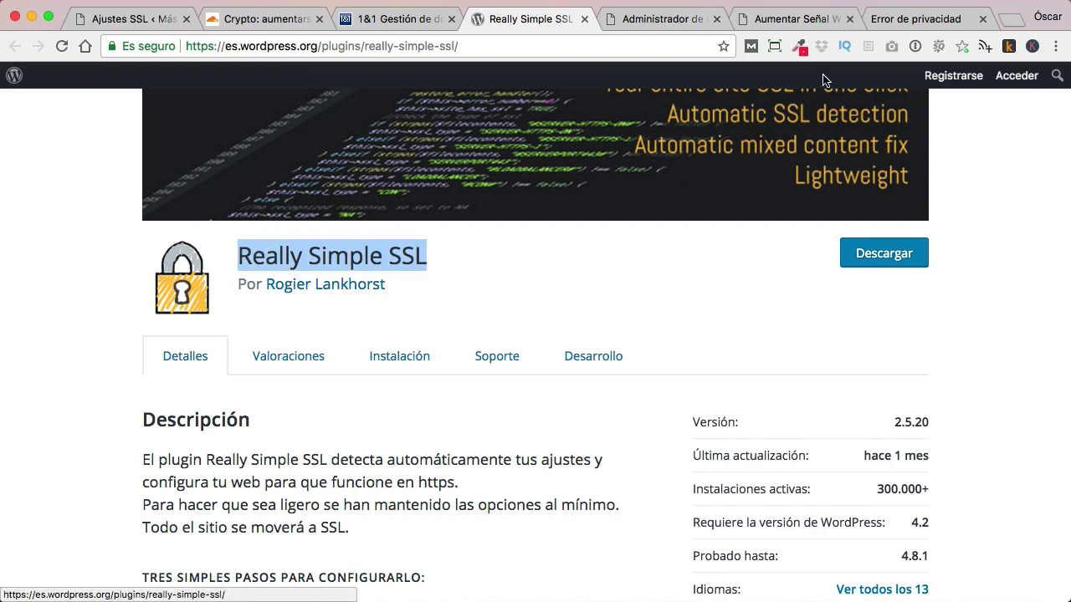
# - Go from the live aumentarseñalwifi.com site to its WordPress dashboard and open the page for adding new plugins
pyautogui.click(652, 18)
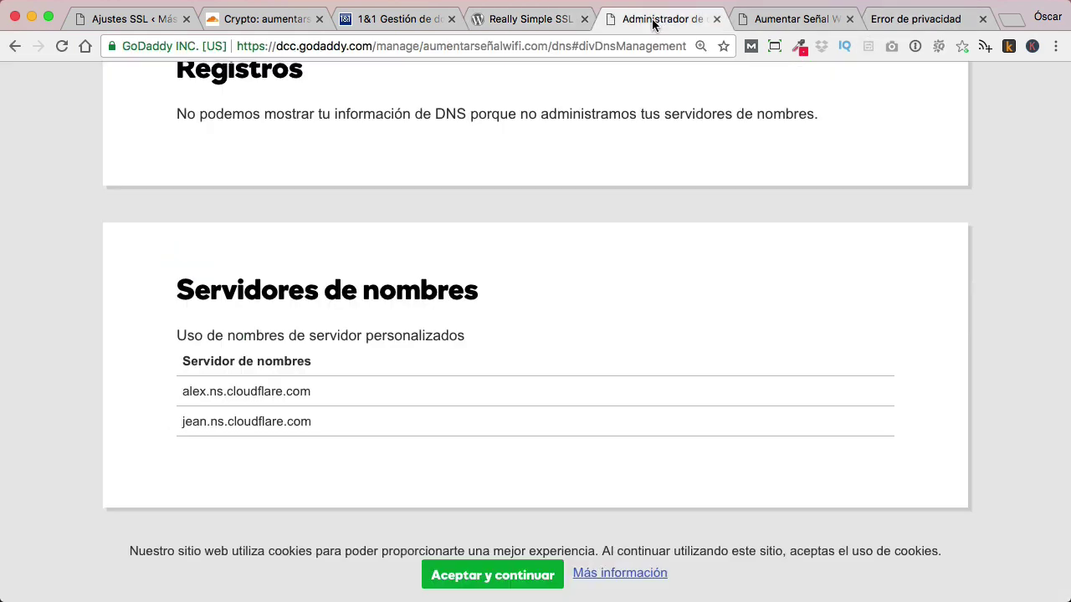
pyautogui.click(788, 18)
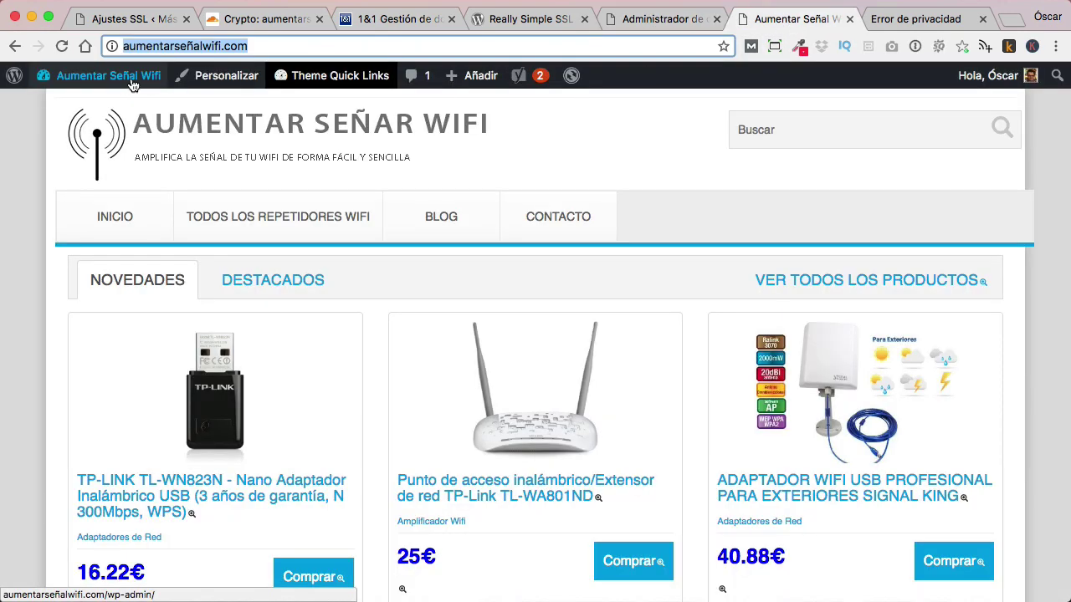
pyautogui.moveTo(105, 75)
pyautogui.click(84, 107)
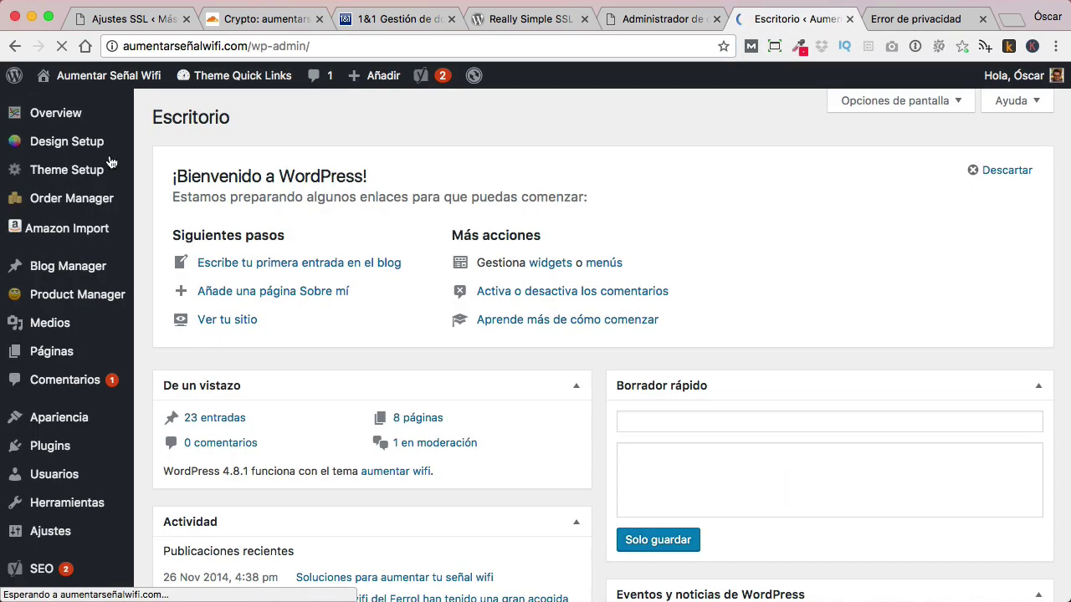
pyautogui.moveTo(71, 447)
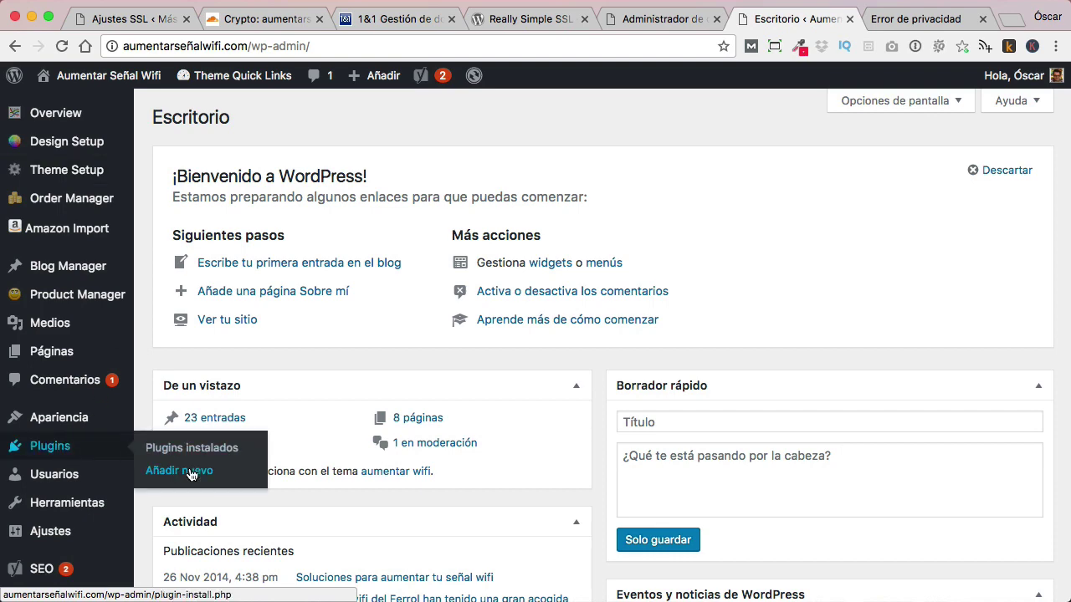
pyautogui.click(192, 473)
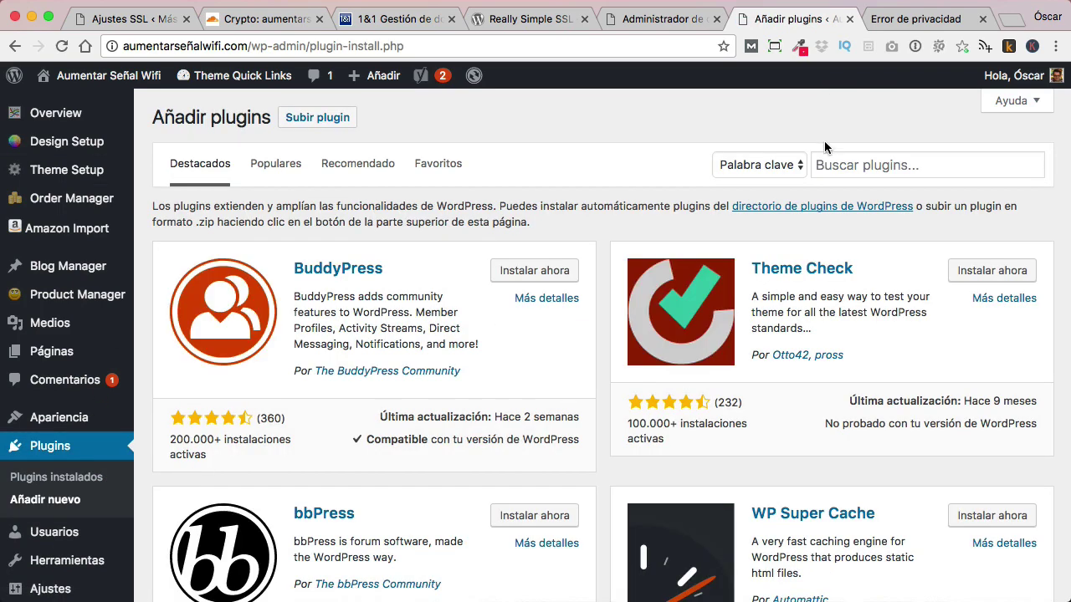
# - Search for Really Simple SSL, install and activate the plugin, and check its SSL detection notice
pyautogui.click(863, 173)
pyautogui.press('super+v')
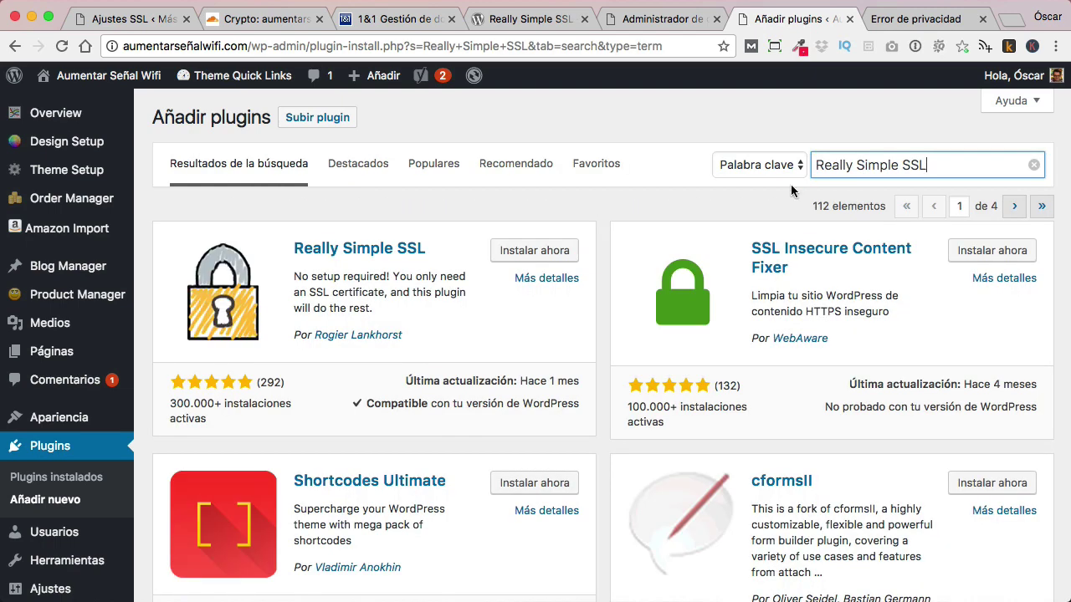
pyautogui.click(554, 250)
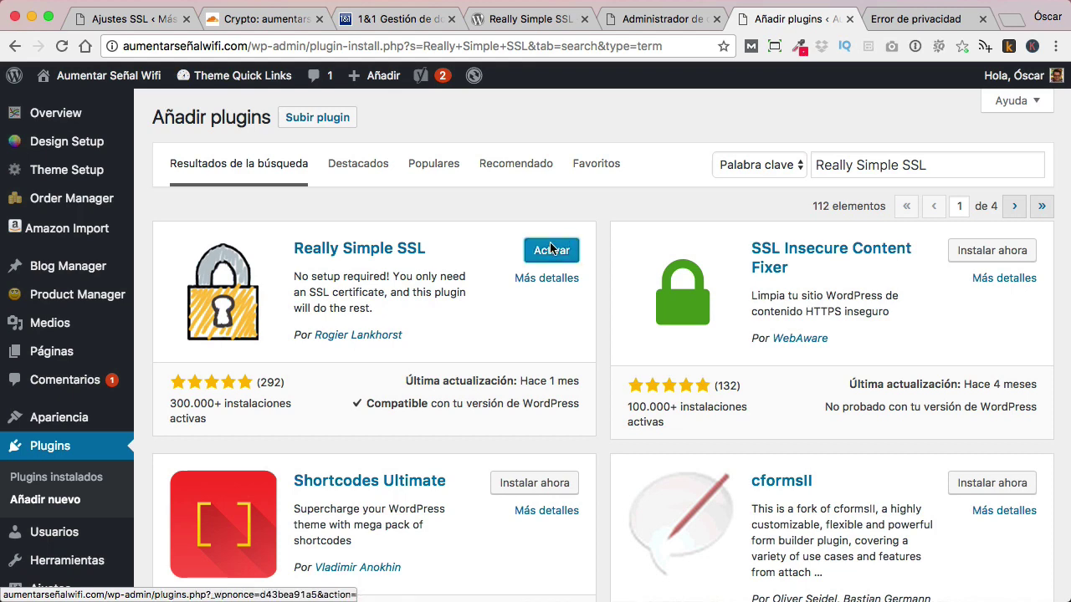
pyautogui.click(550, 249)
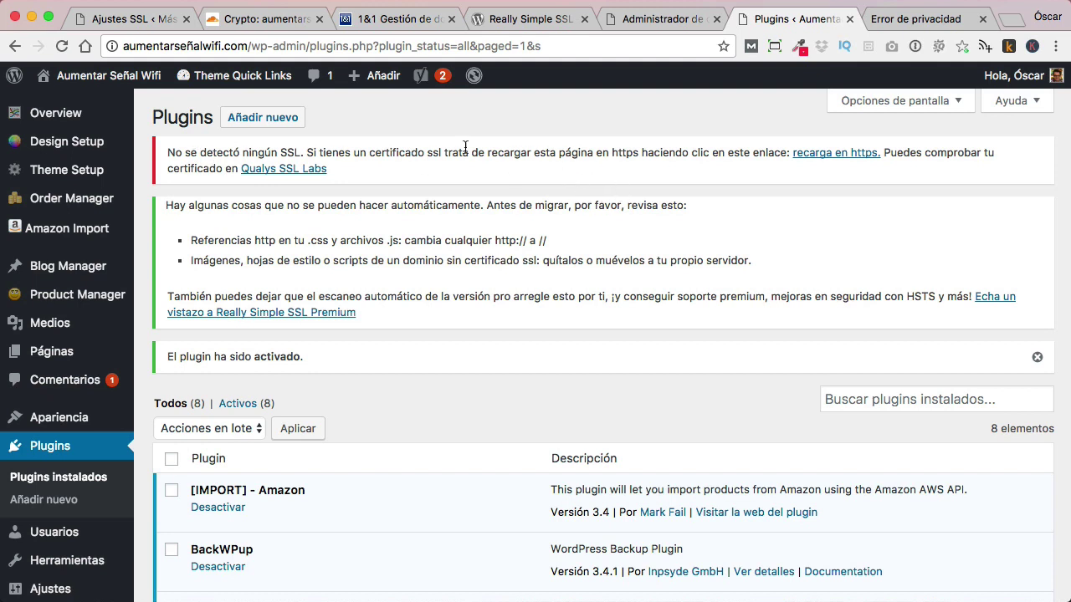
pyautogui.moveTo(172, 154); pyautogui.dragTo(302, 150)
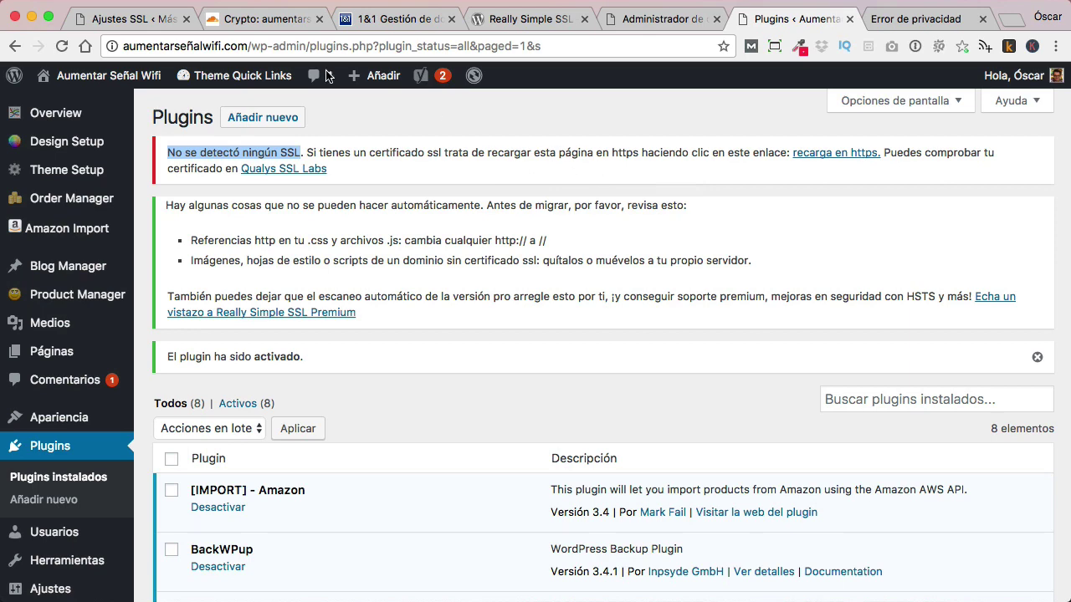
# - Visit the masjuguetes.es site to check that its pages use HTTPS, and return to the plugin list of aumentarseñalwifi.com
pyautogui.click(127, 20)
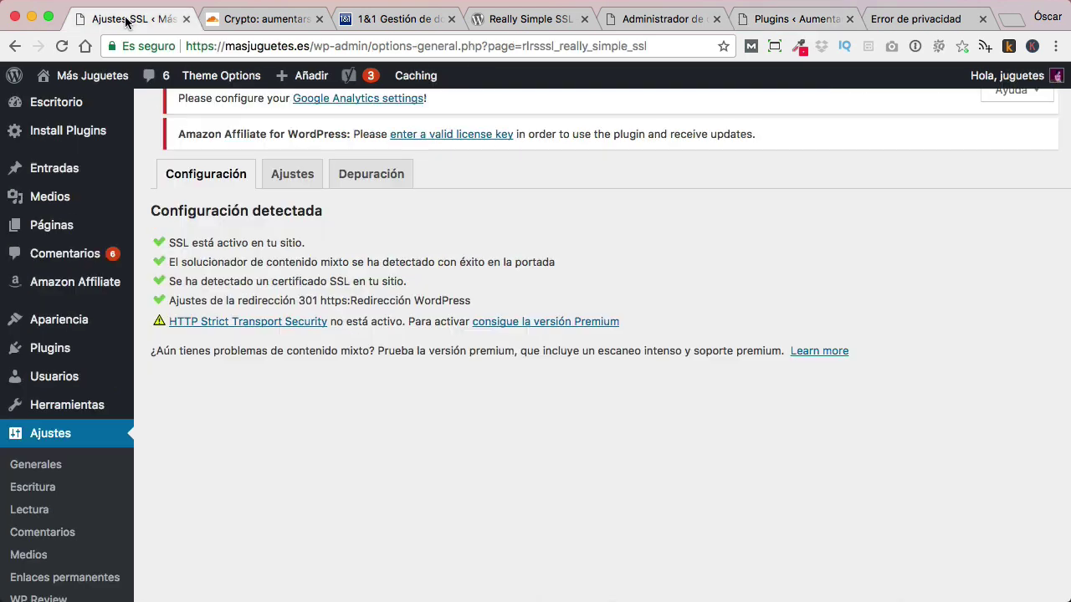
pyautogui.moveTo(67, 77)
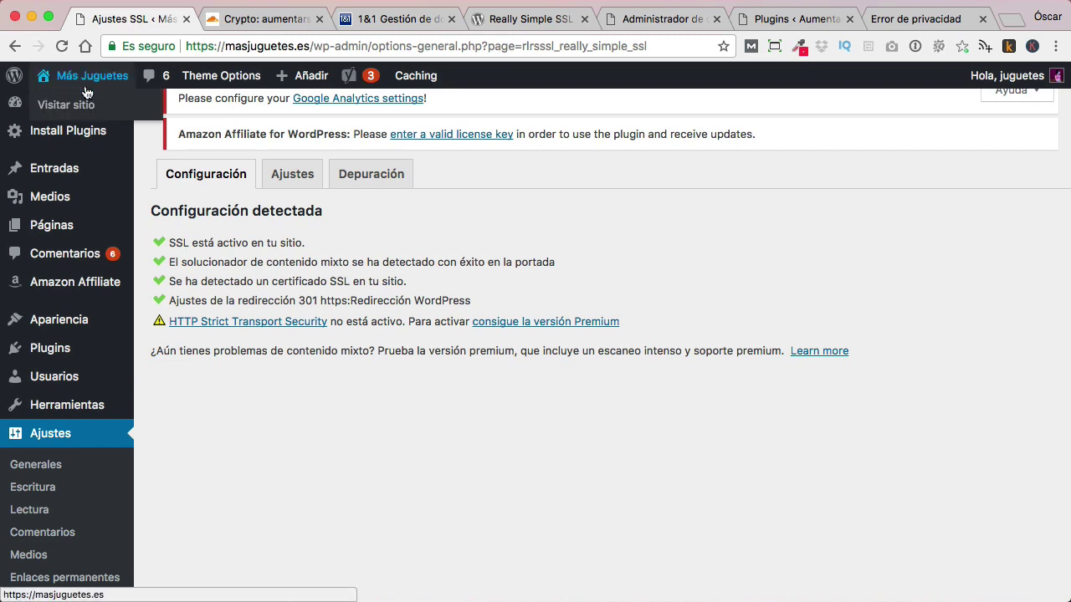
pyautogui.click(87, 106)
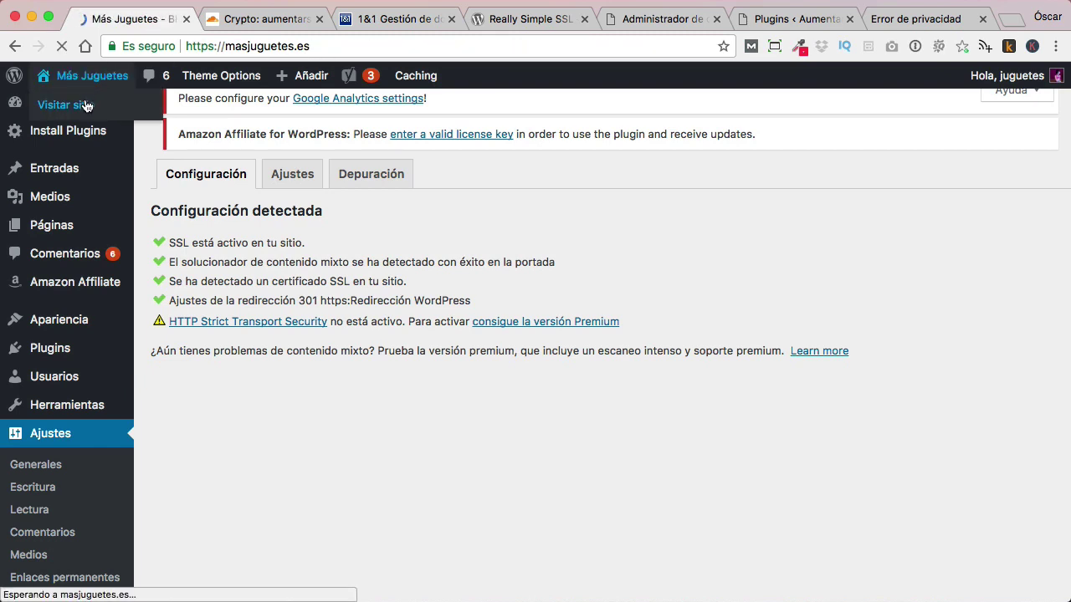
pyautogui.scroll(-4, 505, 288)
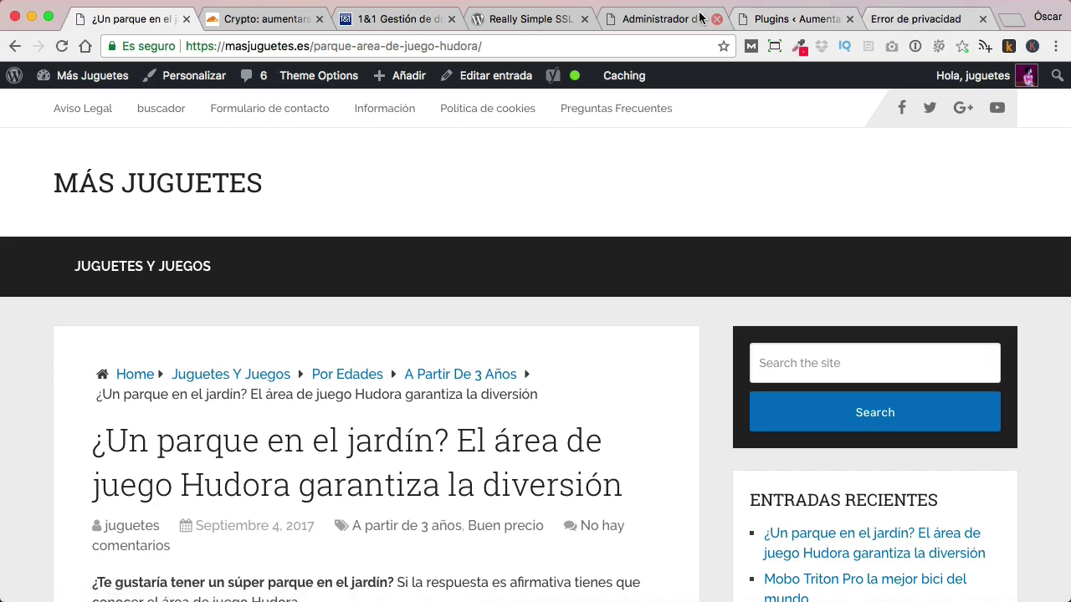
pyautogui.click(661, 18)
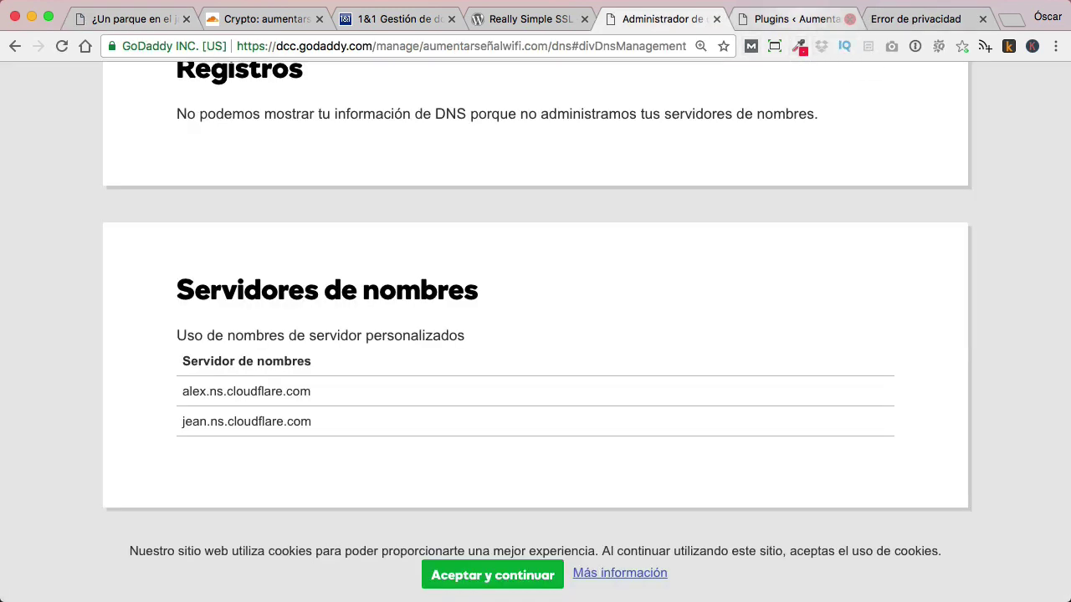
pyautogui.click(801, 23)
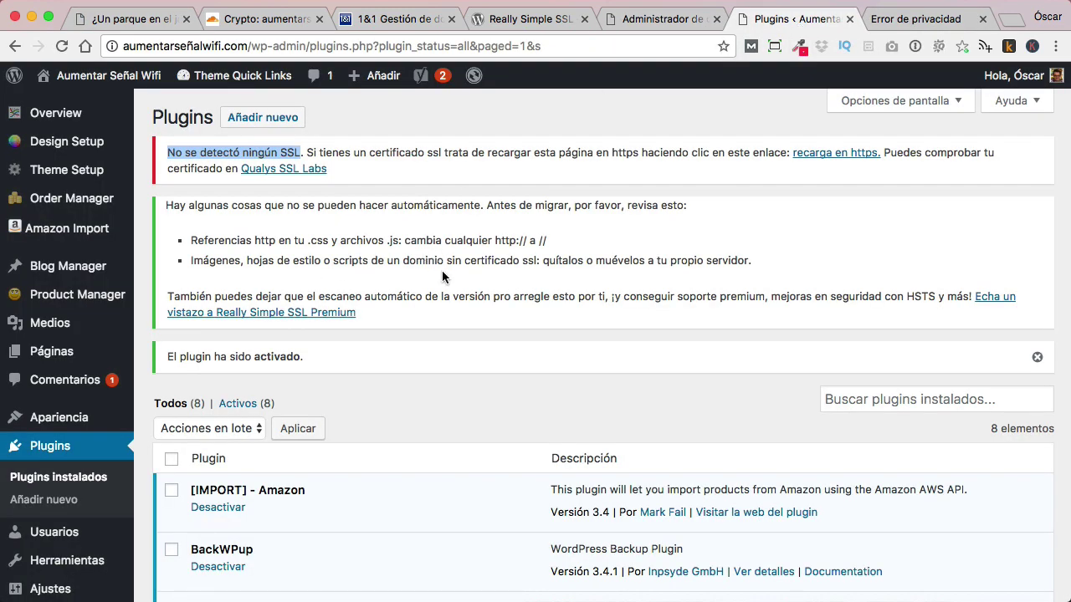